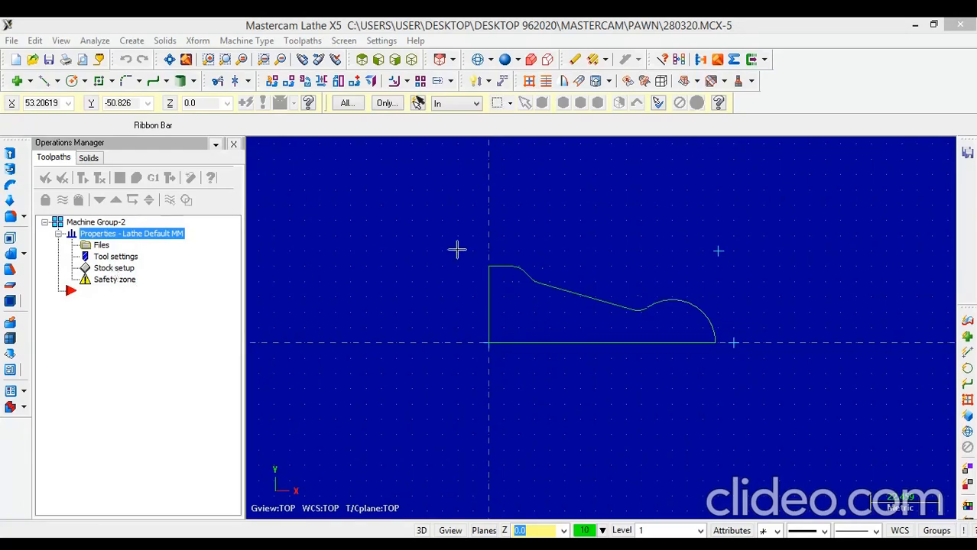
{"action": "mouse_move", "coordinate": [432, 221]}
{"action": "left_mouse_down"}
{"action": "mouse_move", "coordinate": [713, 386]}
{"action": "mouse_move", "coordinate": [783, 445]}
{"action": "mouse_move", "coordinate": [770, 430]}
{"action": "mouse_move", "coordinate": [497, 316]}
{"action": "mouse_move", "coordinate": [434, 240]}
{"action": "left_mouse_up"}
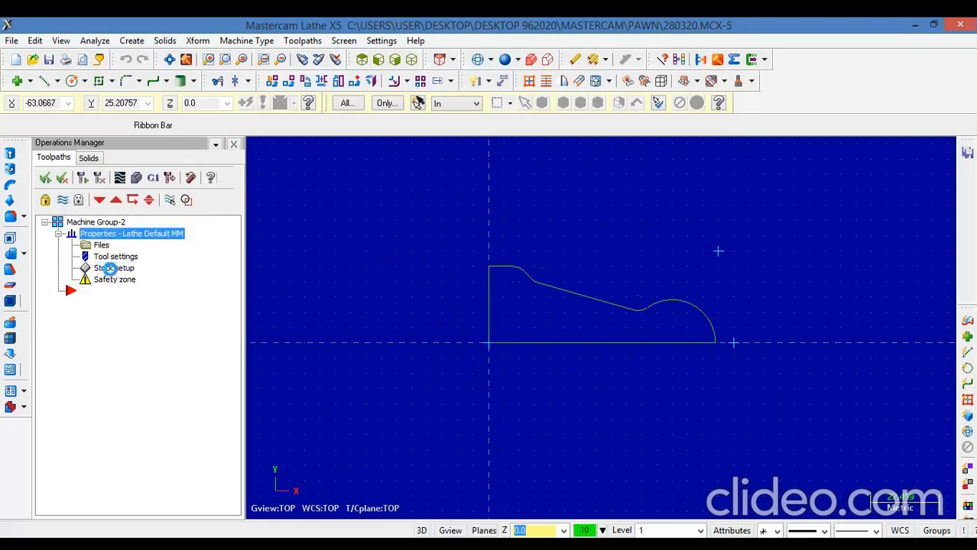
{"action": "left_click", "coordinate": [110, 269]}
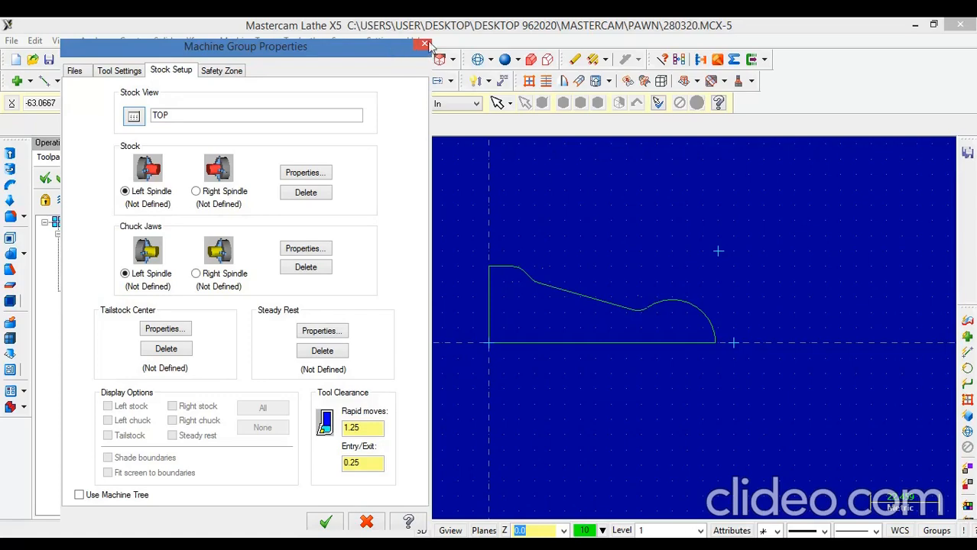
{"action": "left_click", "coordinate": [426, 44]}
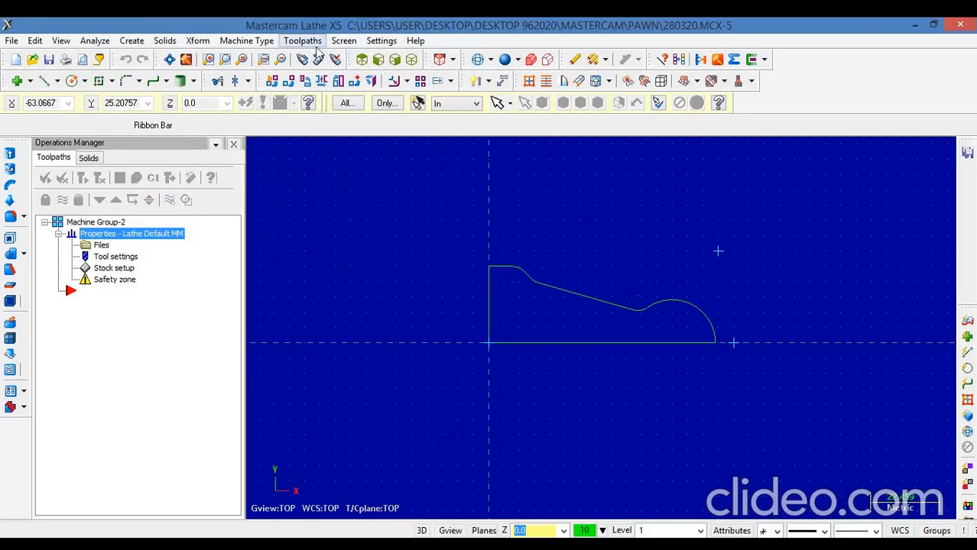
{"action": "left_click", "coordinate": [257, 46]}
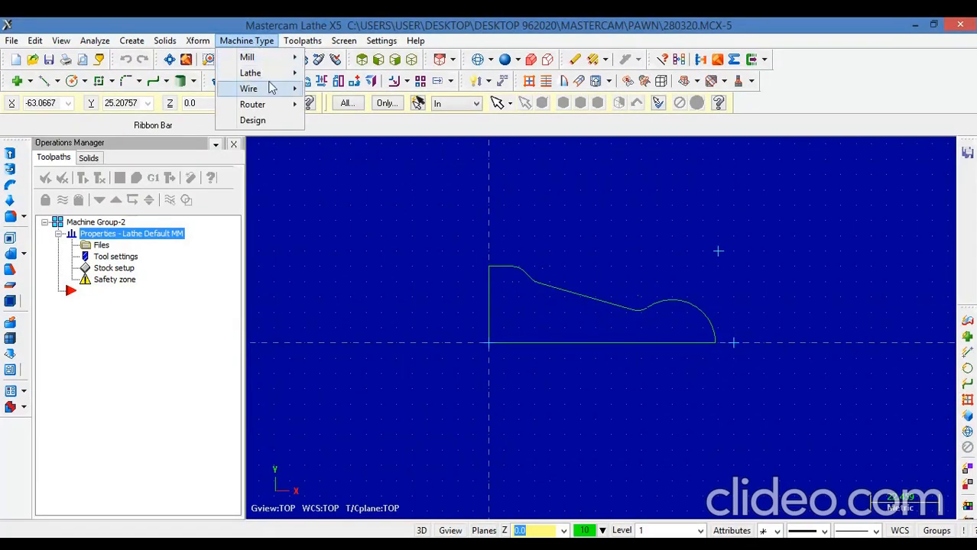
{"action": "mouse_move", "coordinate": [279, 75]}
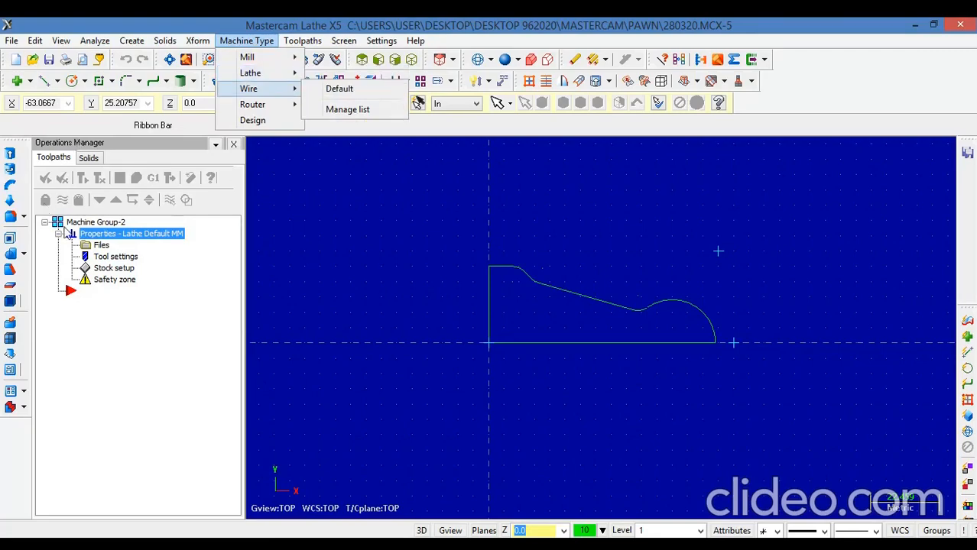
{"action": "left_click", "coordinate": [114, 223]}
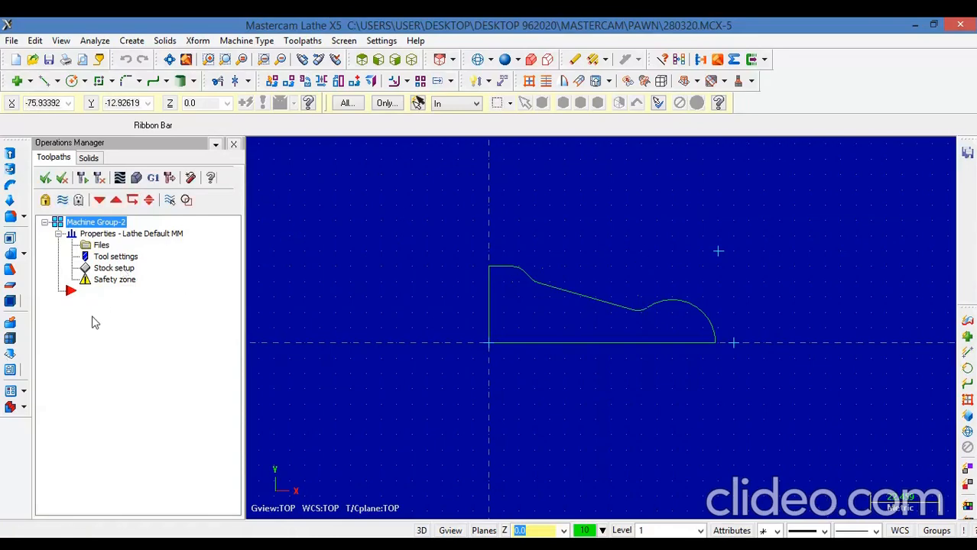
{"action": "left_click", "coordinate": [106, 268]}
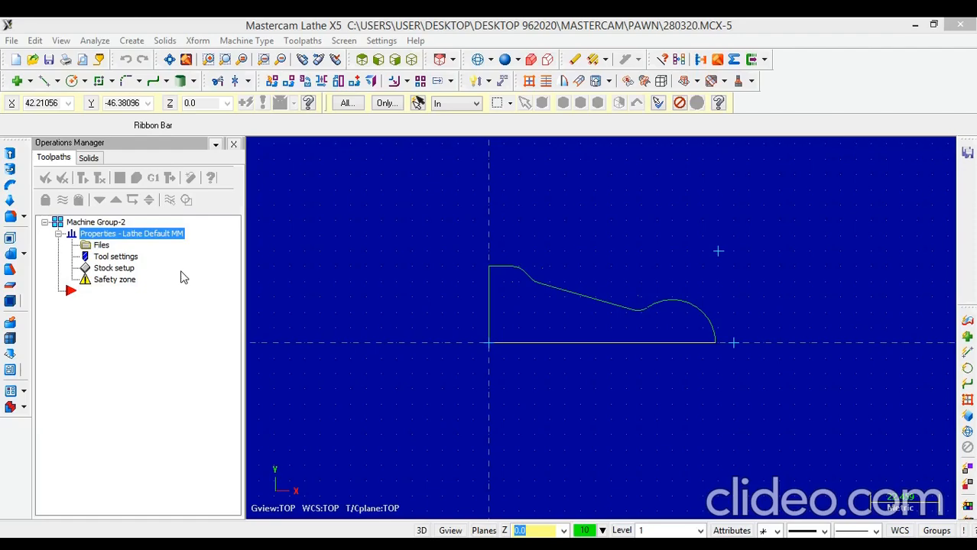
Open the left spindle's stock properties from the machine group's stock setup.
{"action": "left_click", "coordinate": [116, 269]}
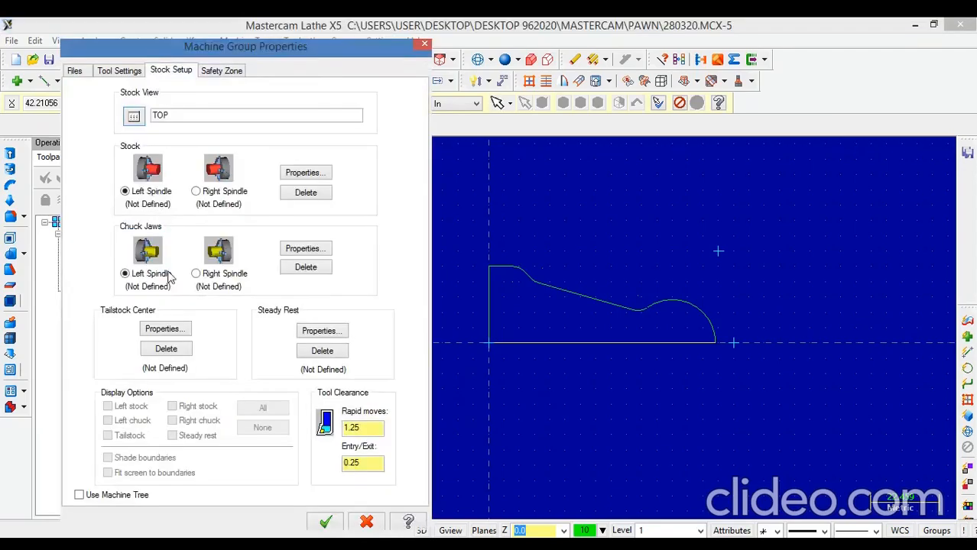
{"action": "left_click", "coordinate": [305, 175]}
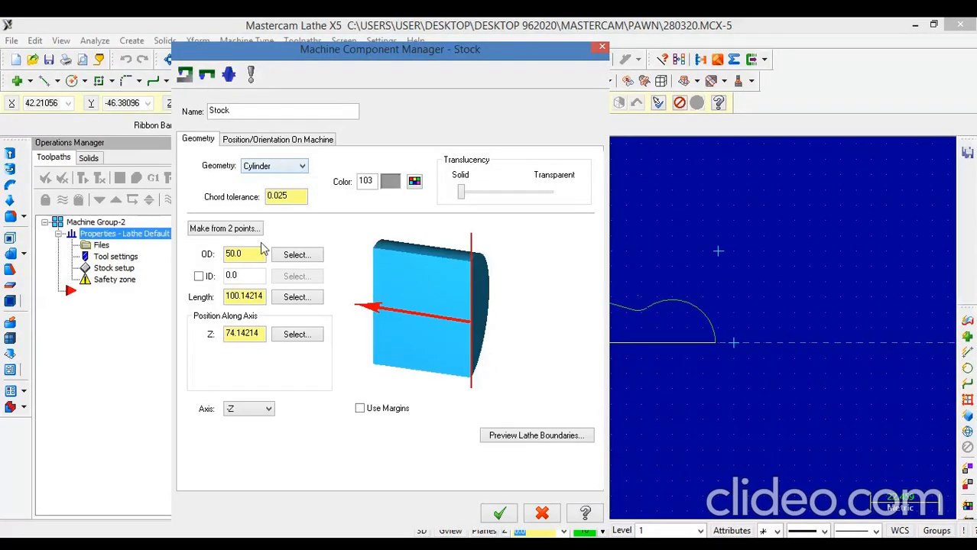
{"action": "left_click_drag", "start_coordinate": [290, 37], "coordinate": [144, 23]}
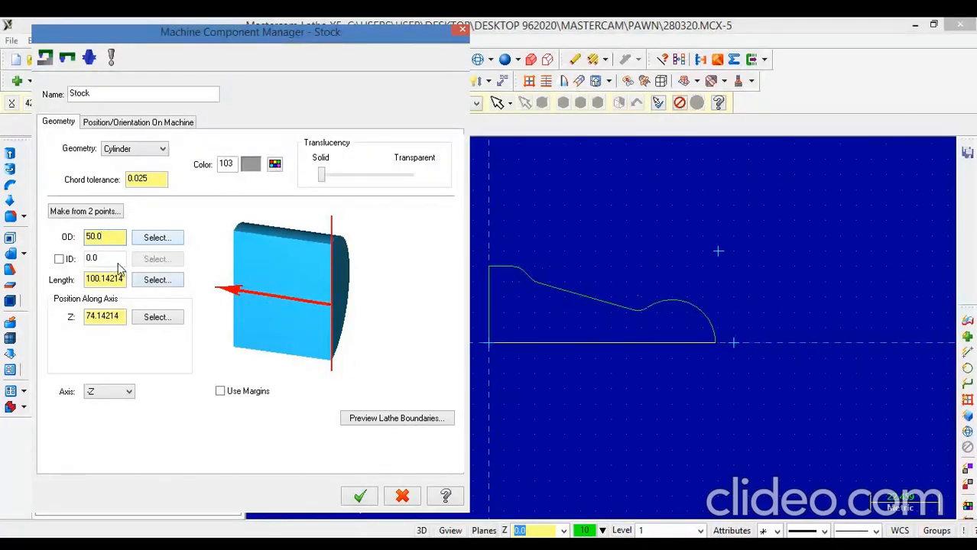
Try a 40 mm inner diameter on the stock cylinder, and disable the inner diameter again.
{"action": "left_click", "coordinate": [60, 260]}
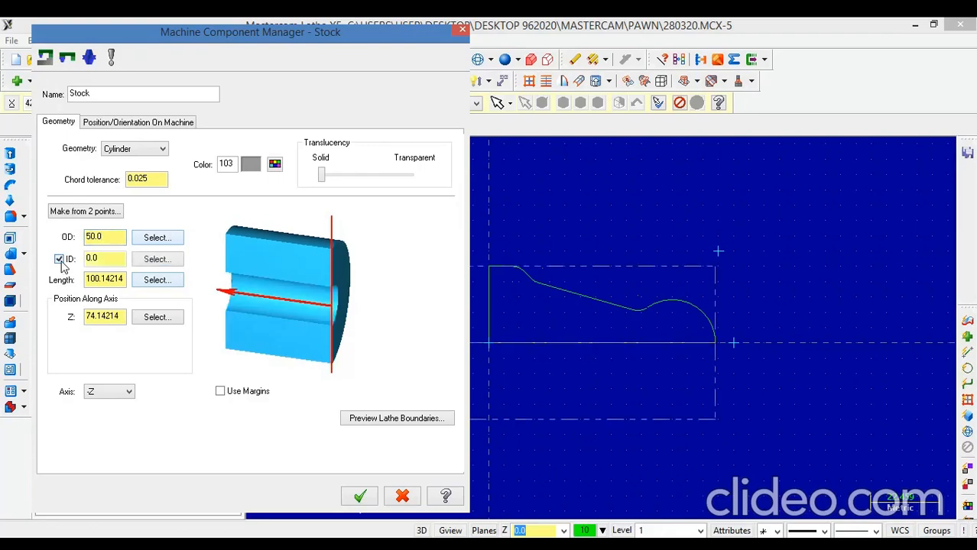
{"action": "left_click", "coordinate": [60, 260]}
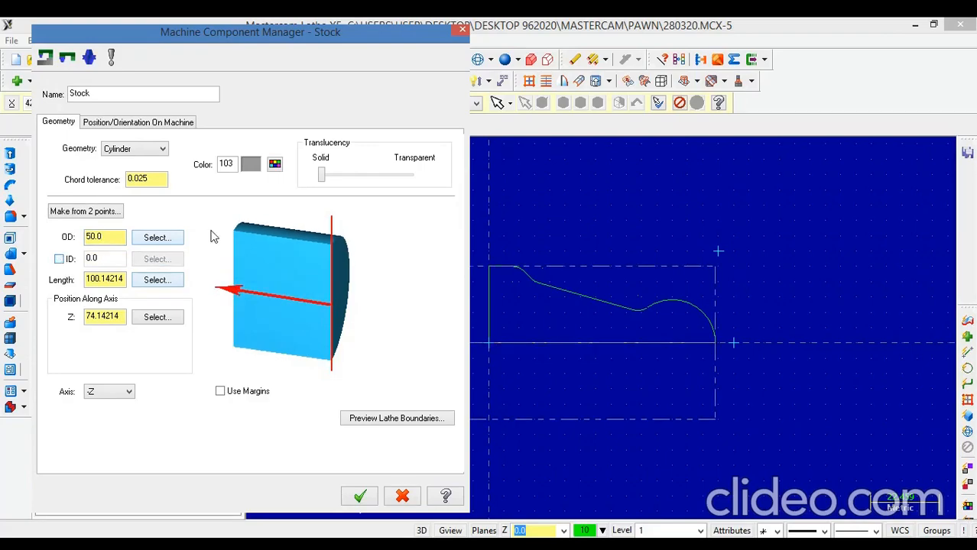
{"action": "left_click", "coordinate": [59, 259]}
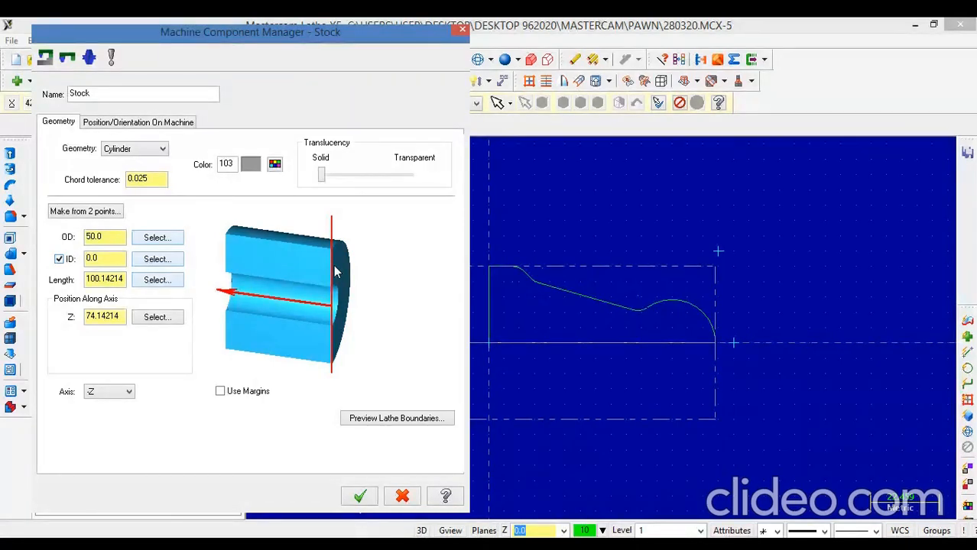
{"action": "double_click", "coordinate": [100, 258]}
{"action": "type", "text": "40"}
{"action": "key", "text": "Return"}
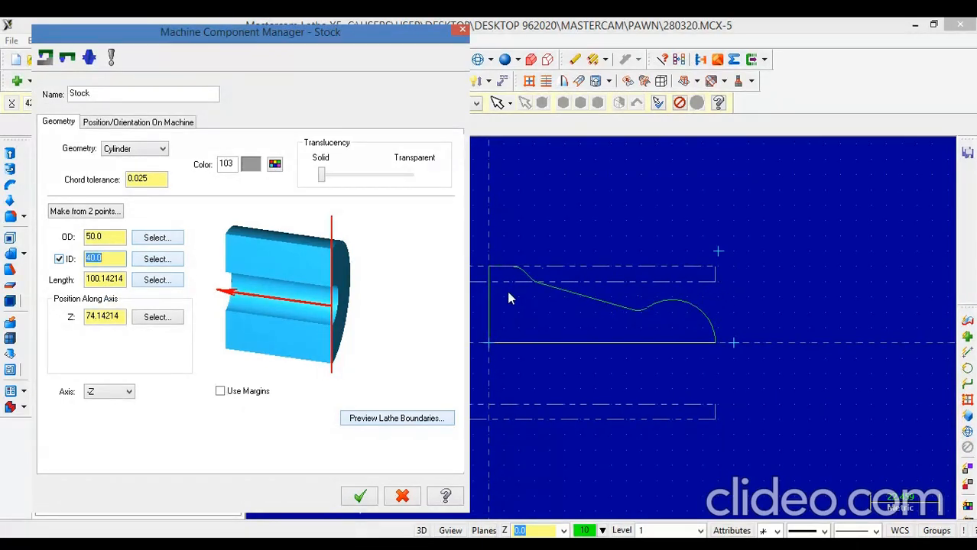
{"action": "left_click", "coordinate": [105, 239]}
{"action": "left_click", "coordinate": [59, 259]}
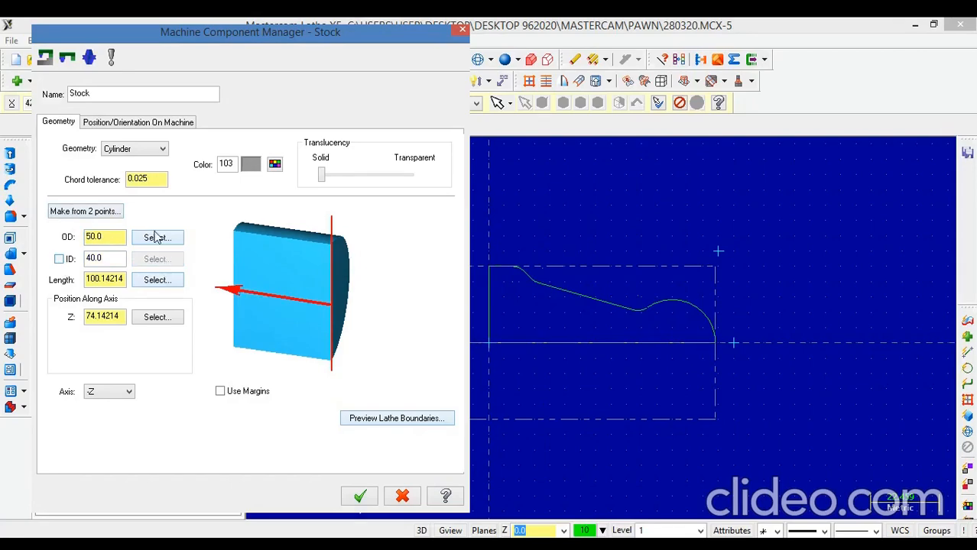
Pick the upper end of the profile's vertical edge to define the stock's outer diameter.
{"action": "left_click", "coordinate": [112, 237]}
{"action": "left_click", "coordinate": [156, 238]}
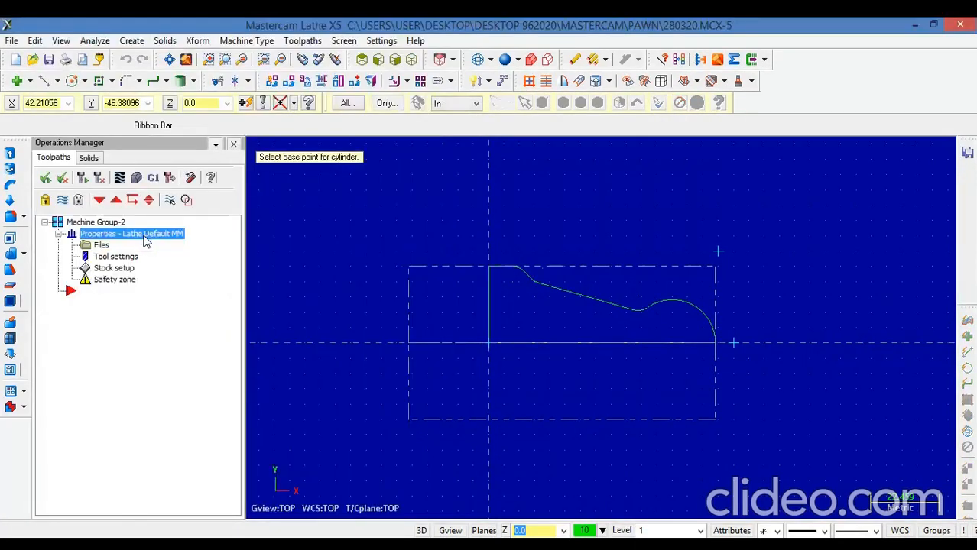
{"action": "left_click", "coordinate": [491, 270]}
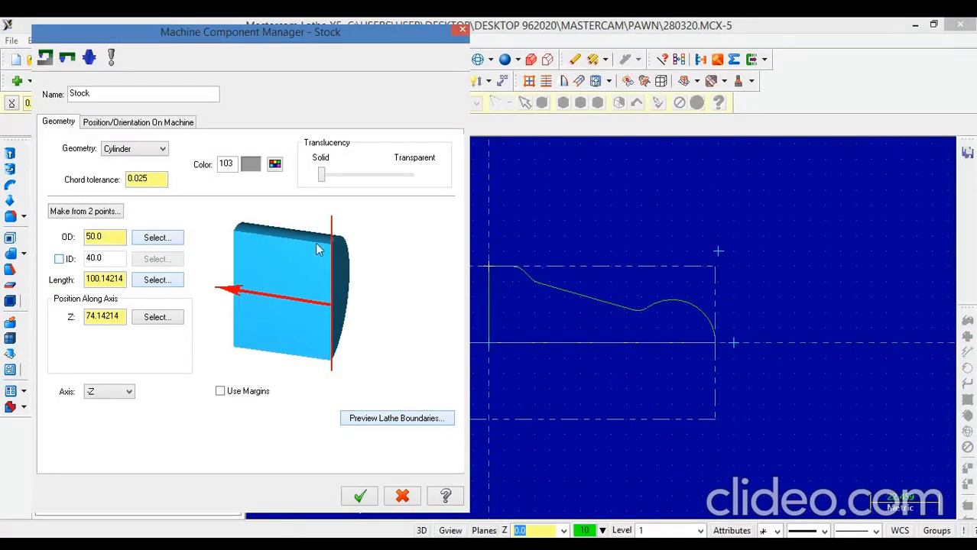
Set the stock cylinder's outer diameter to 55 mm.
{"action": "left_click_drag", "start_coordinate": [116, 239], "coordinate": [94, 238]}
{"action": "type", "text": "55"}
{"action": "left_click", "coordinate": [105, 279]}
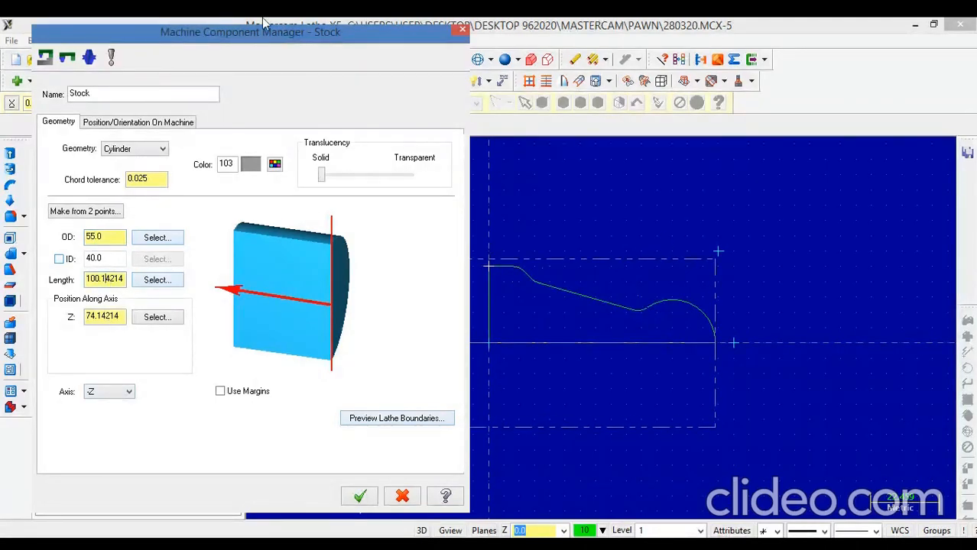
{"action": "left_click_drag", "start_coordinate": [275, 44], "coordinate": [258, 45]}
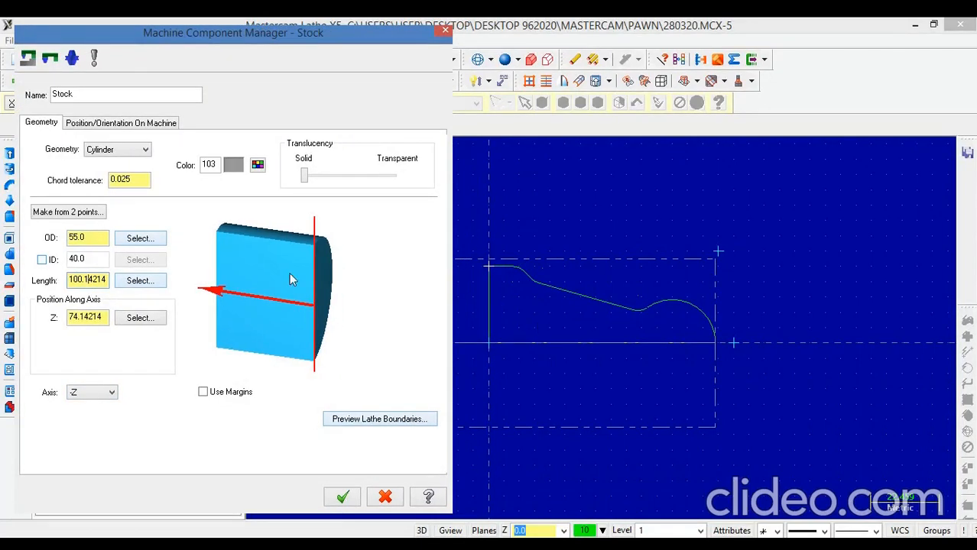
{"action": "double_click", "coordinate": [78, 237]}
{"action": "type", "text": "50"}
{"action": "key", "text": "Return"}
{"action": "type", "text": "55"}
{"action": "key", "text": "Return"}
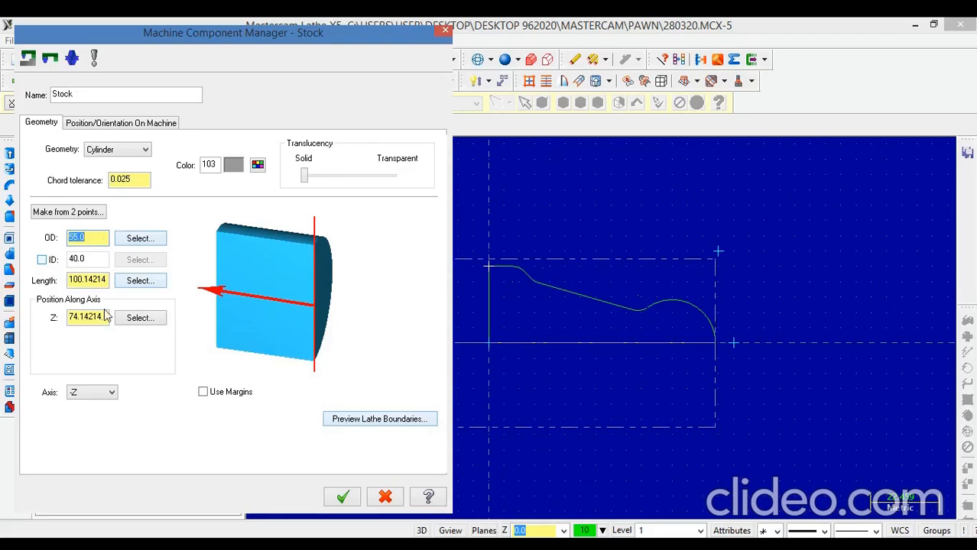
Set the stock cylinder's length to 120 mm.
{"action": "left_click", "coordinate": [103, 280]}
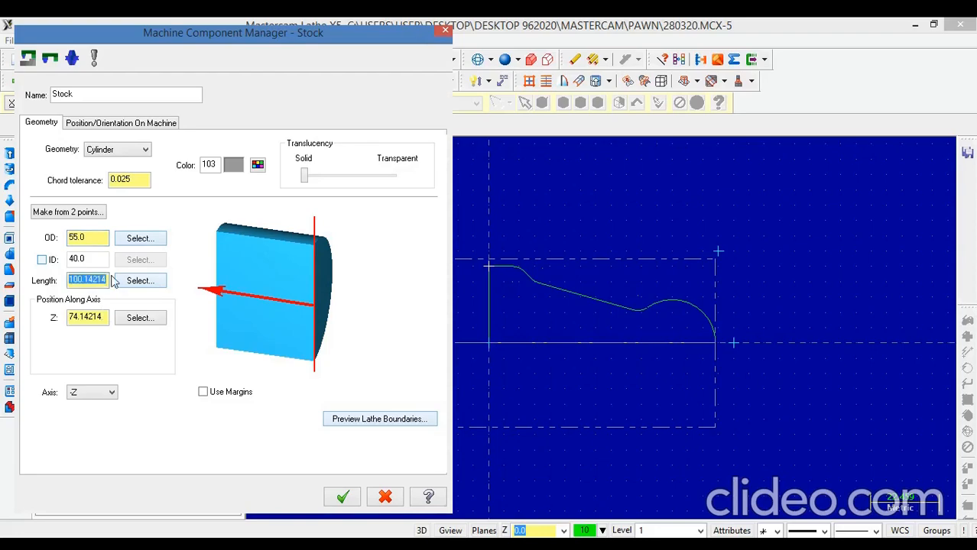
{"action": "left_click", "coordinate": [130, 280]}
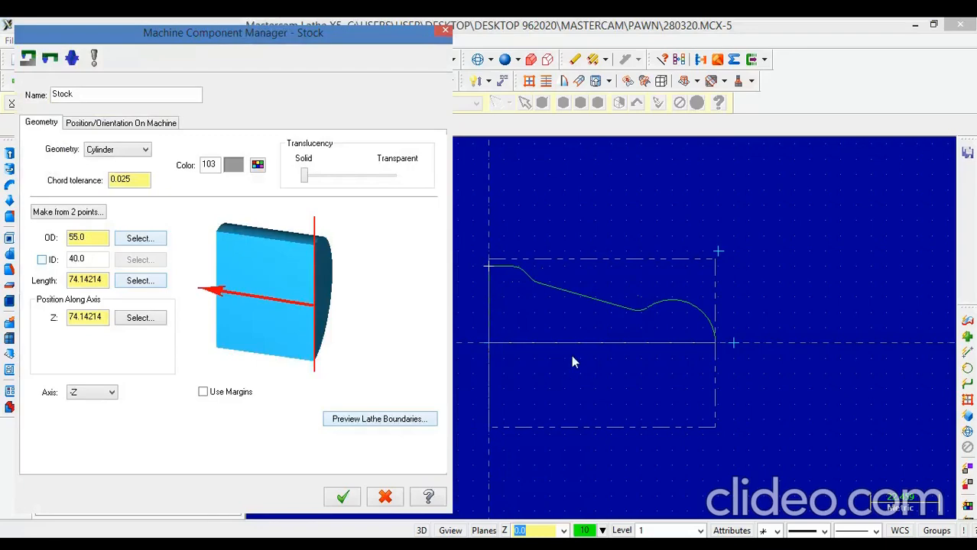
{"action": "double_click", "coordinate": [107, 280]}
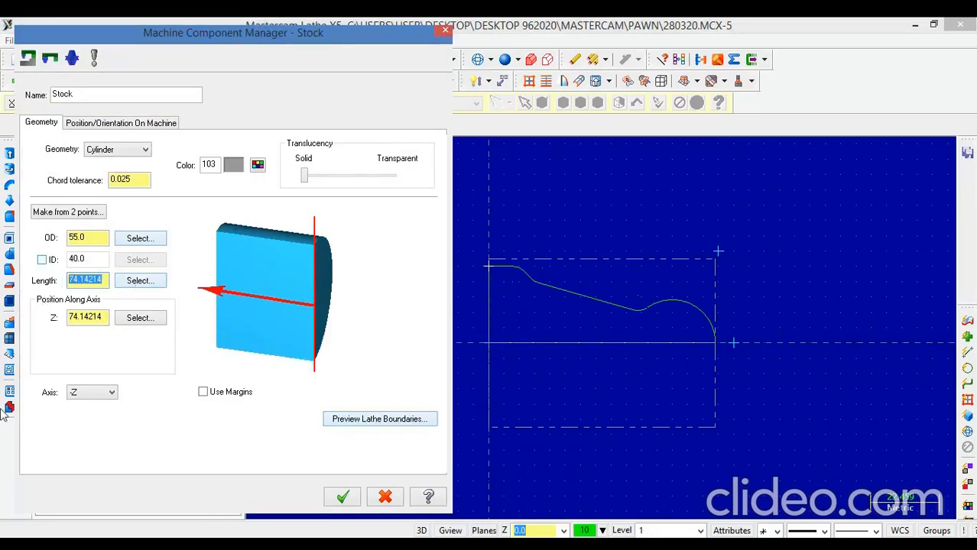
{"action": "type", "text": "100"}
{"action": "left_click_drag", "start_coordinate": [323, 50], "coordinate": [194, 53]}
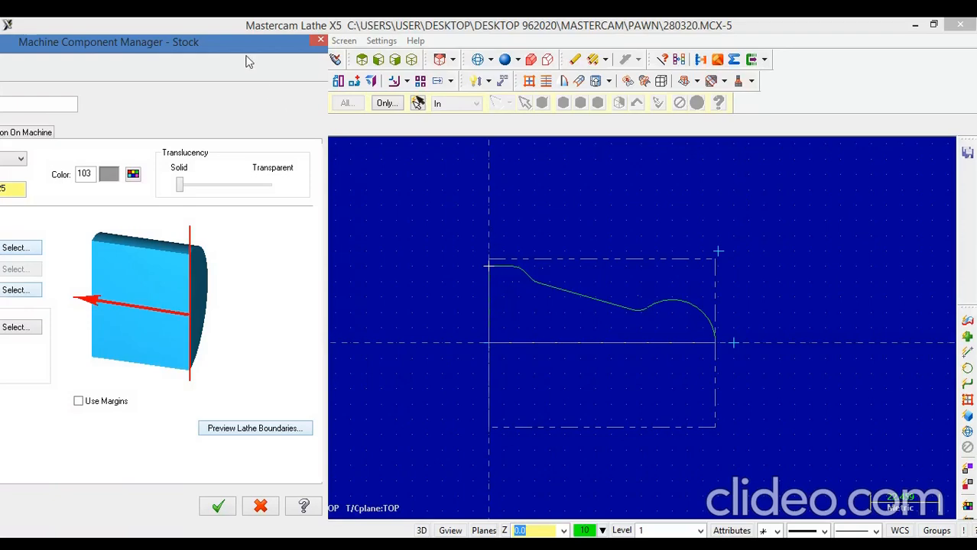
{"action": "left_click_drag", "start_coordinate": [239, 44], "coordinate": [569, 26]}
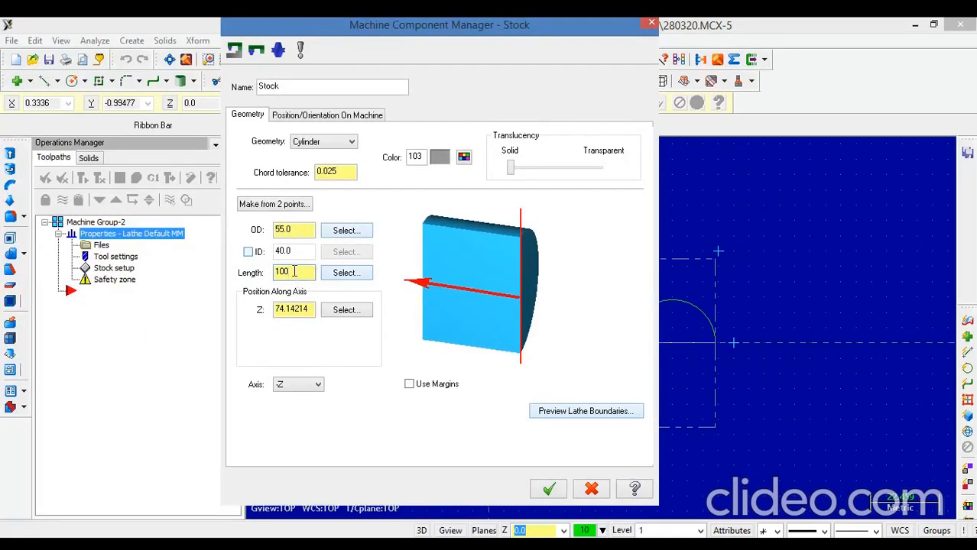
{"action": "key", "text": "BackSpace"}
{"action": "key", "text": "BackSpace"}
Try positioning the stock along the axis at the origin, and move it to the endpoint of the profile's rounded end.
{"action": "left_click", "coordinate": [305, 309]}
{"action": "left_click_drag", "start_coordinate": [313, 309], "coordinate": [268, 309]}
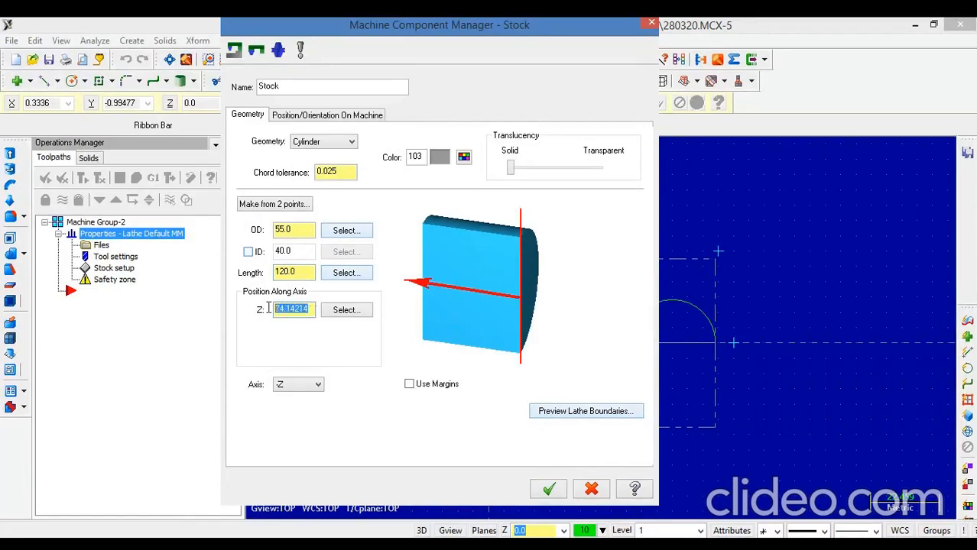
{"action": "left_click", "coordinate": [339, 310]}
{"action": "left_click", "coordinate": [490, 344]}
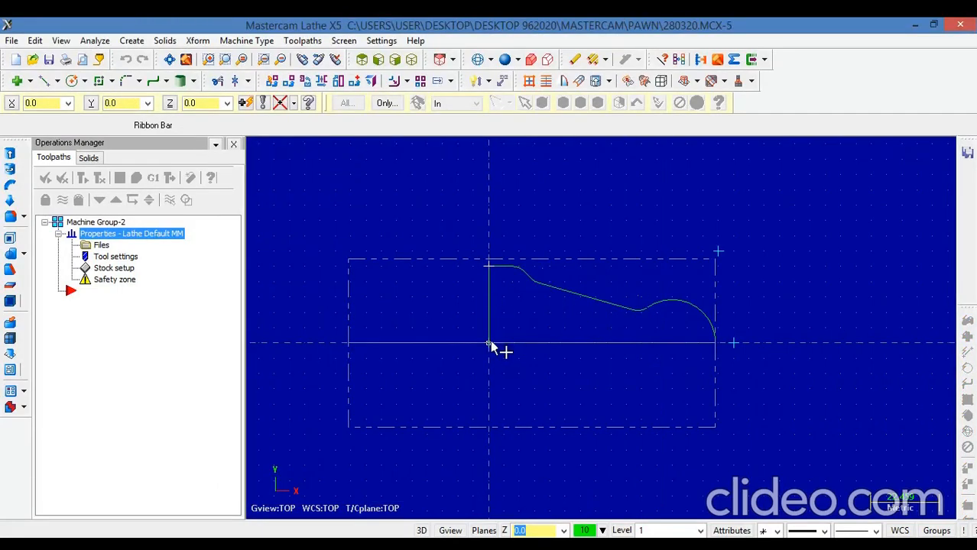
{"action": "left_click_drag", "start_coordinate": [363, 28], "coordinate": [155, 28]}
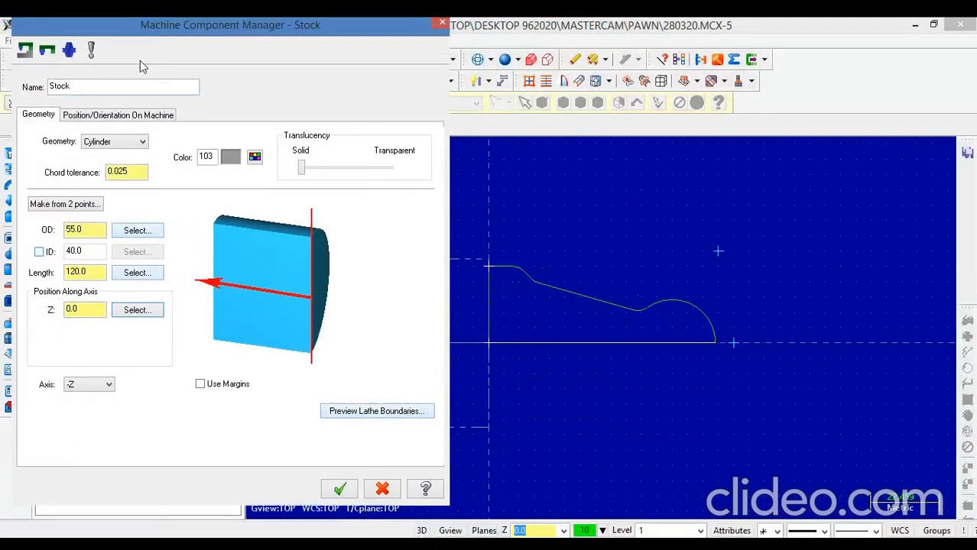
{"action": "left_click", "coordinate": [130, 311]}
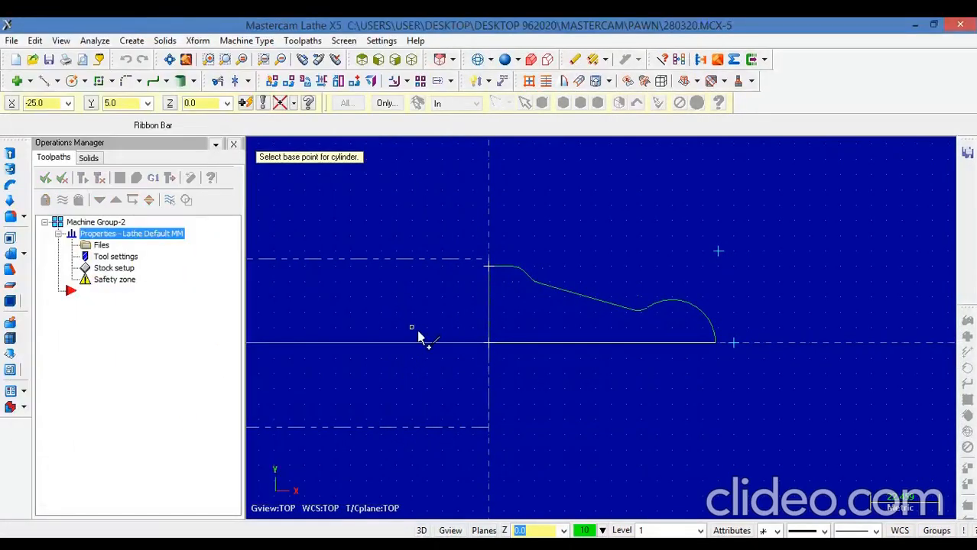
{"action": "left_click", "coordinate": [717, 342]}
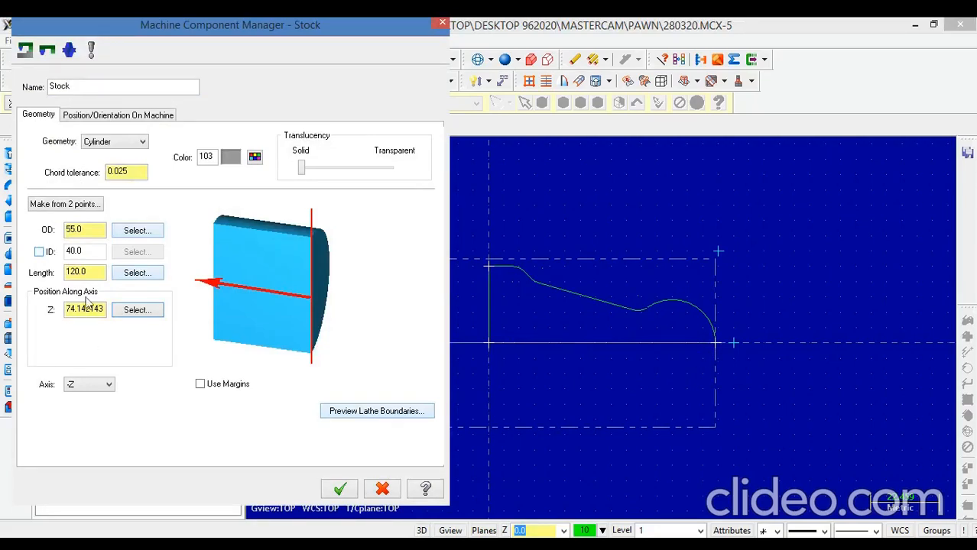
Set the stock's Z position along the axis to 76 mm and accept the stock definition.
{"action": "left_click_drag", "start_coordinate": [70, 311], "coordinate": [100, 308]}
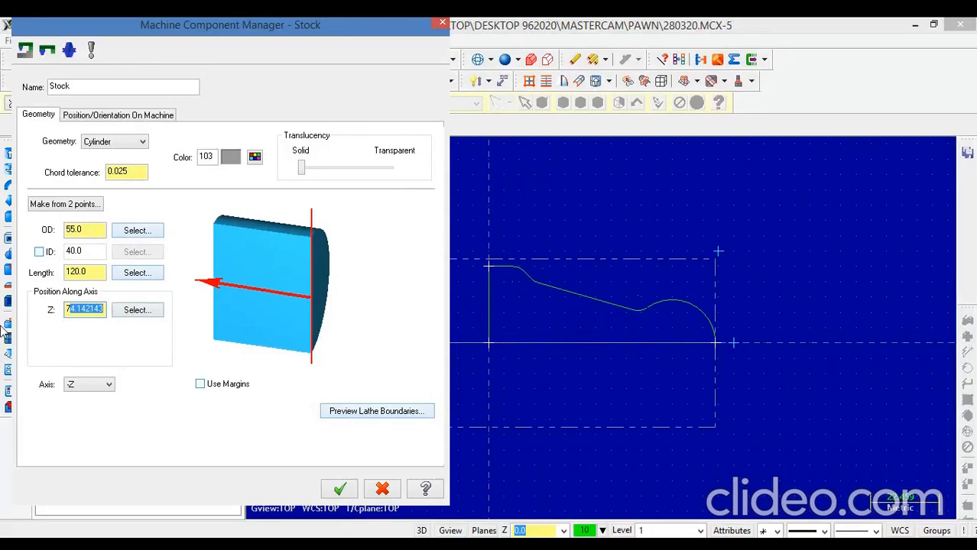
{"action": "type", "text": "6"}
{"action": "left_click", "coordinate": [90, 272]}
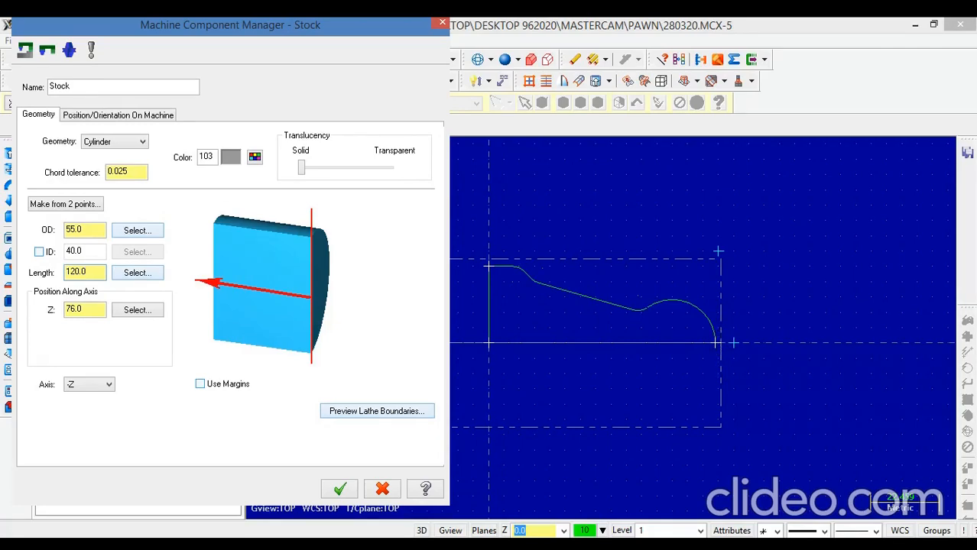
{"action": "left_click", "coordinate": [340, 489]}
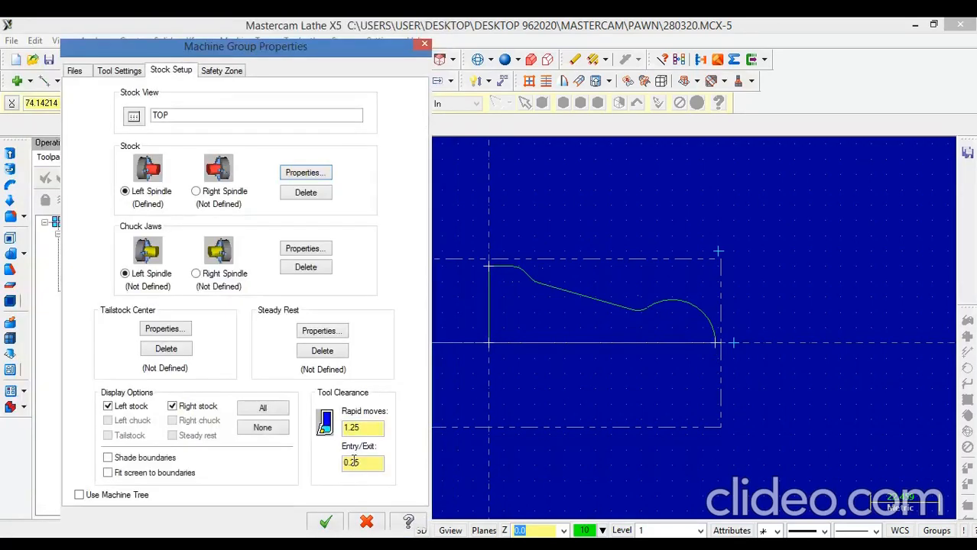
Compare the clamping methods for the left spindle's chuck jaws, keep OD #1, and accept the jaws.
{"action": "left_click", "coordinate": [305, 250]}
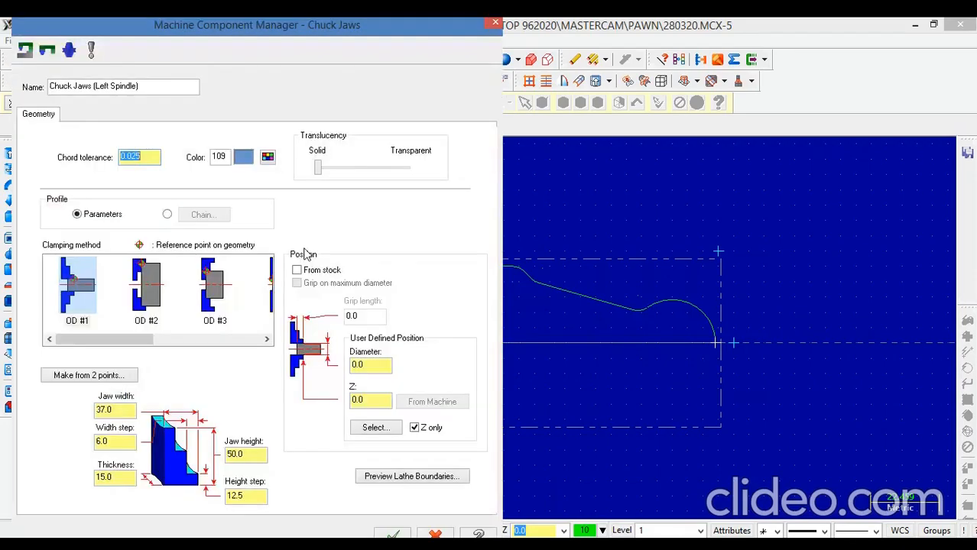
{"action": "left_click", "coordinate": [83, 308]}
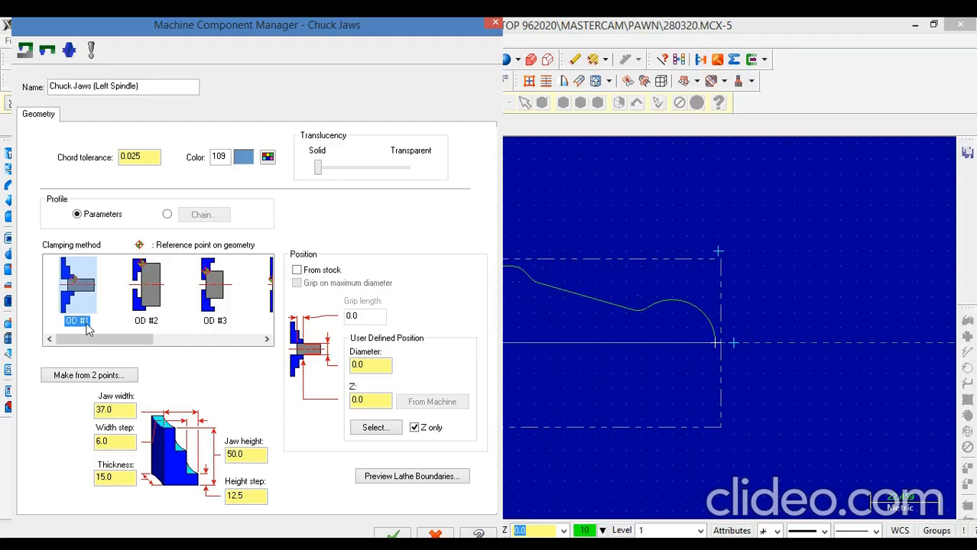
{"action": "left_click_drag", "start_coordinate": [87, 341], "coordinate": [54, 343]}
{"action": "left_click_drag", "start_coordinate": [144, 339], "coordinate": [165, 339]}
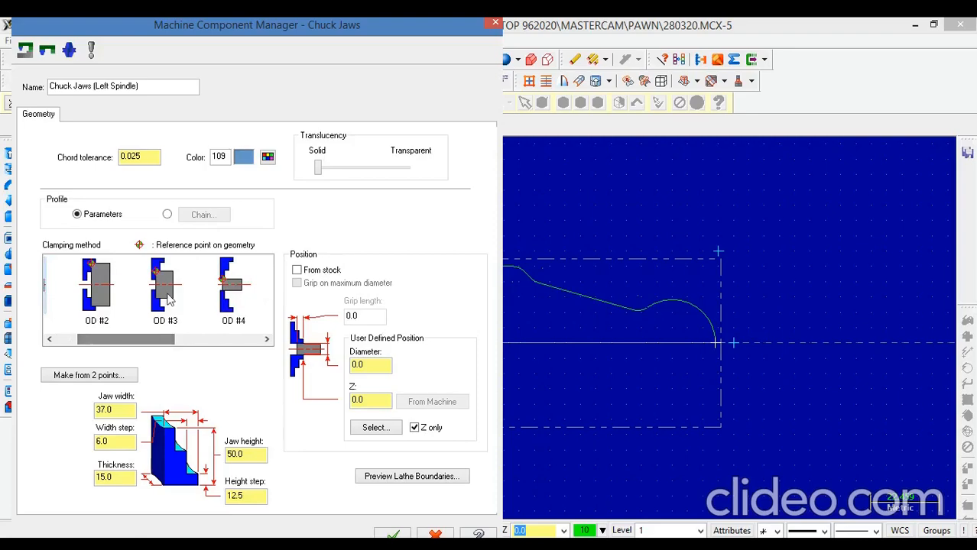
{"action": "left_click_drag", "start_coordinate": [87, 339], "coordinate": [66, 340]}
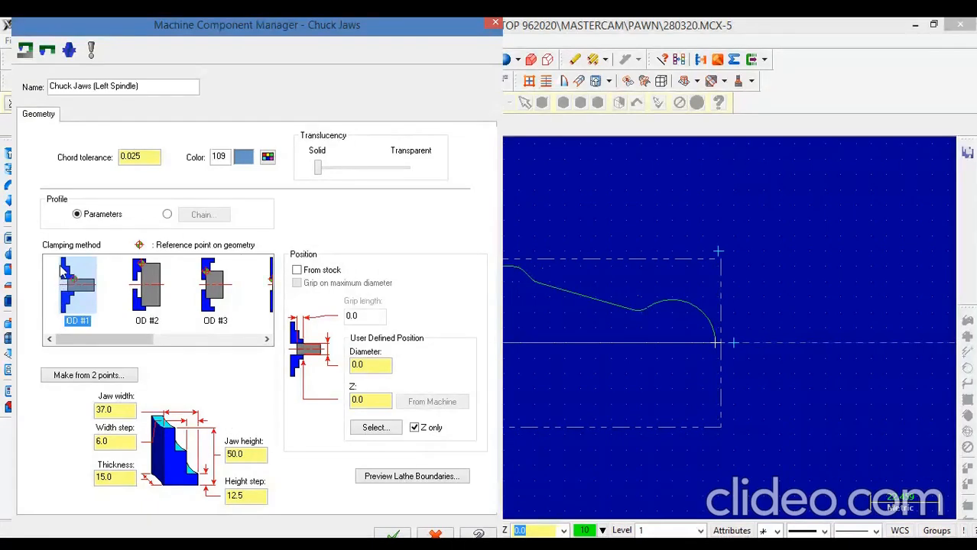
{"action": "left_click_drag", "start_coordinate": [107, 341], "coordinate": [172, 344]}
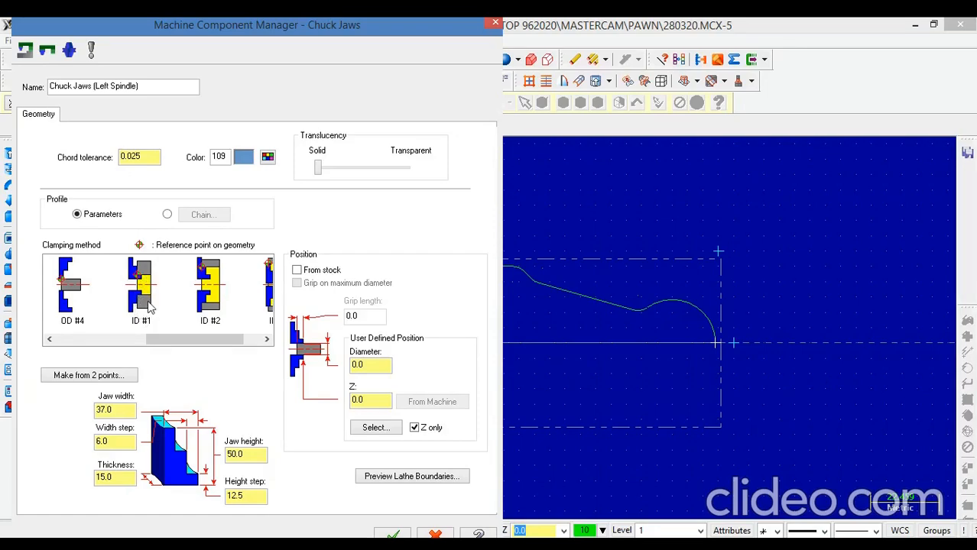
{"action": "left_click_drag", "start_coordinate": [150, 340], "coordinate": [199, 347]}
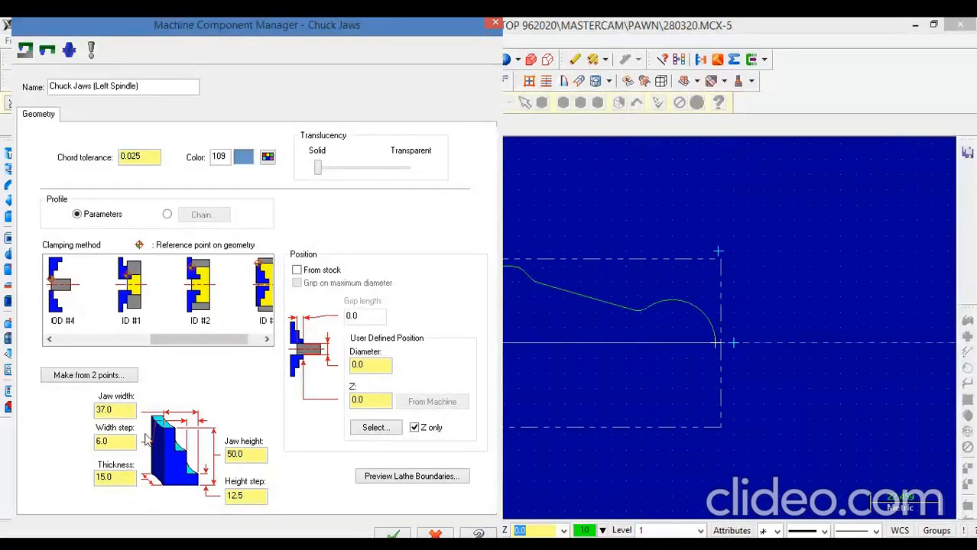
{"action": "left_click_drag", "start_coordinate": [197, 339], "coordinate": [87, 340]}
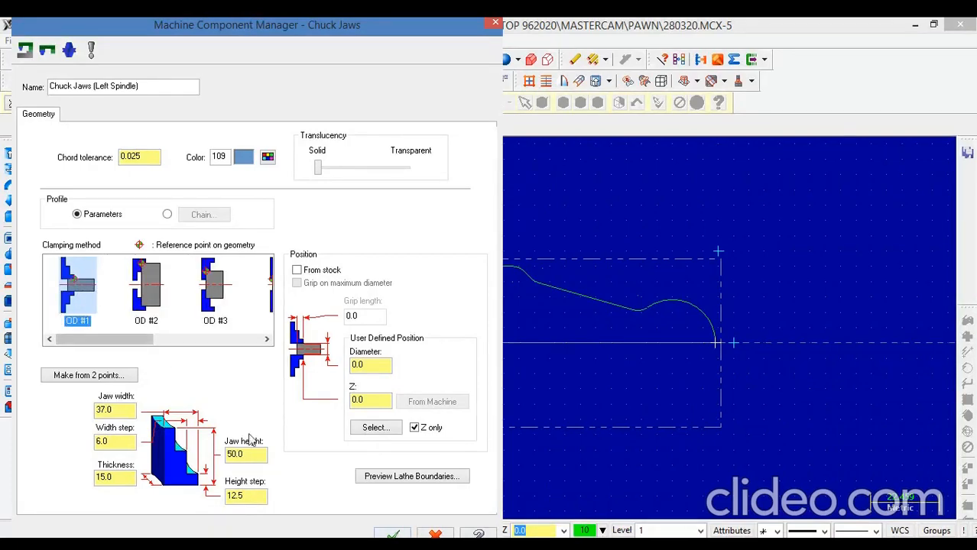
{"action": "left_click", "coordinate": [393, 534]}
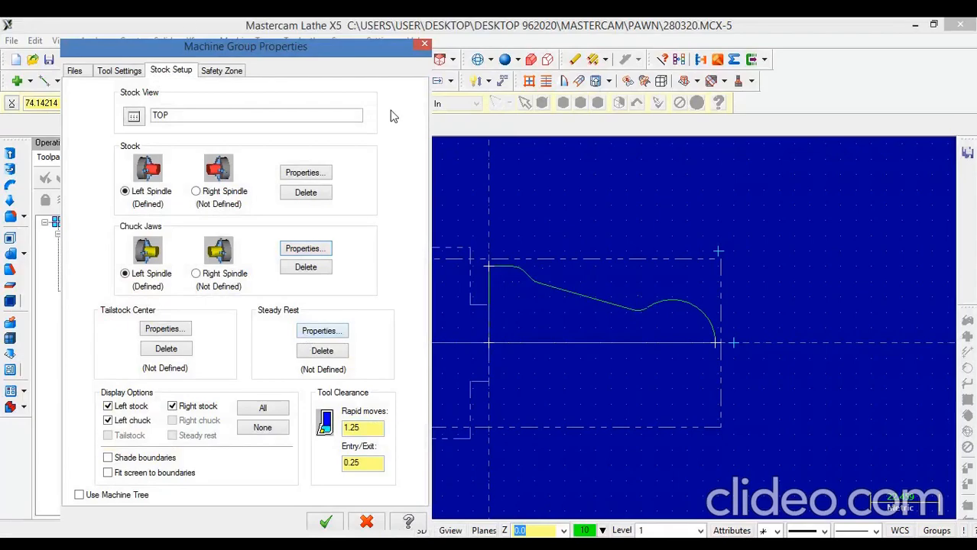
Reopen the left spindle's chuck jaws definition and position the jaws from the stock.
{"action": "left_click_drag", "start_coordinate": [280, 52], "coordinate": [127, 47]}
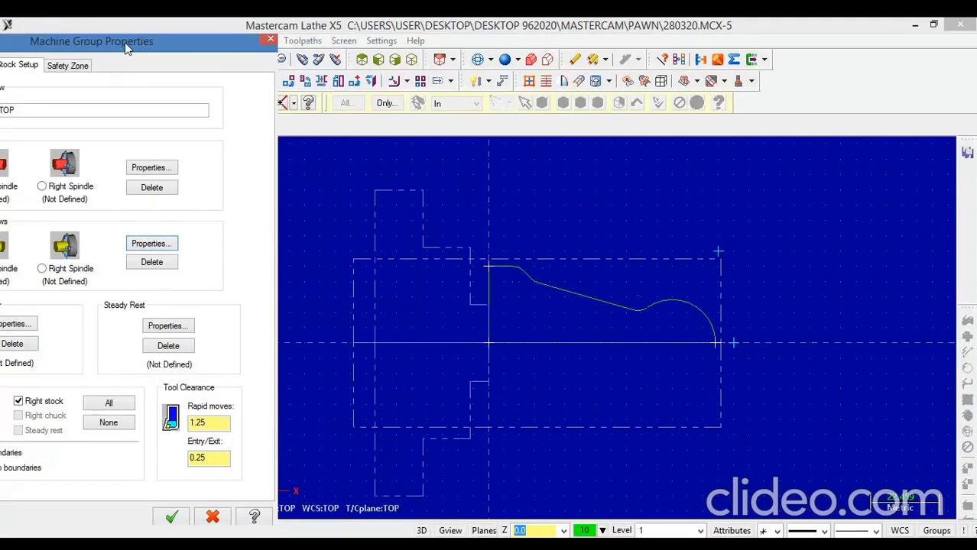
{"action": "left_click", "coordinate": [401, 214]}
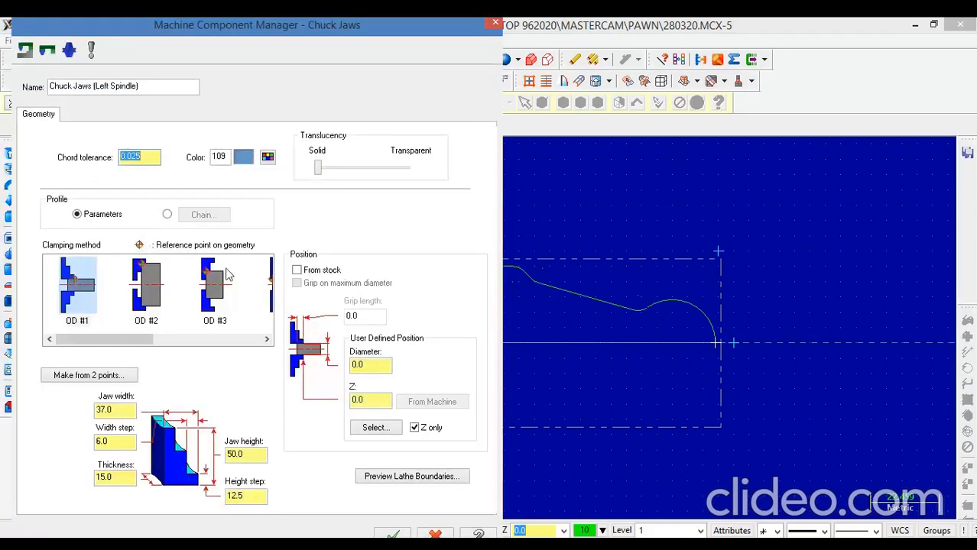
{"action": "left_click", "coordinate": [373, 365]}
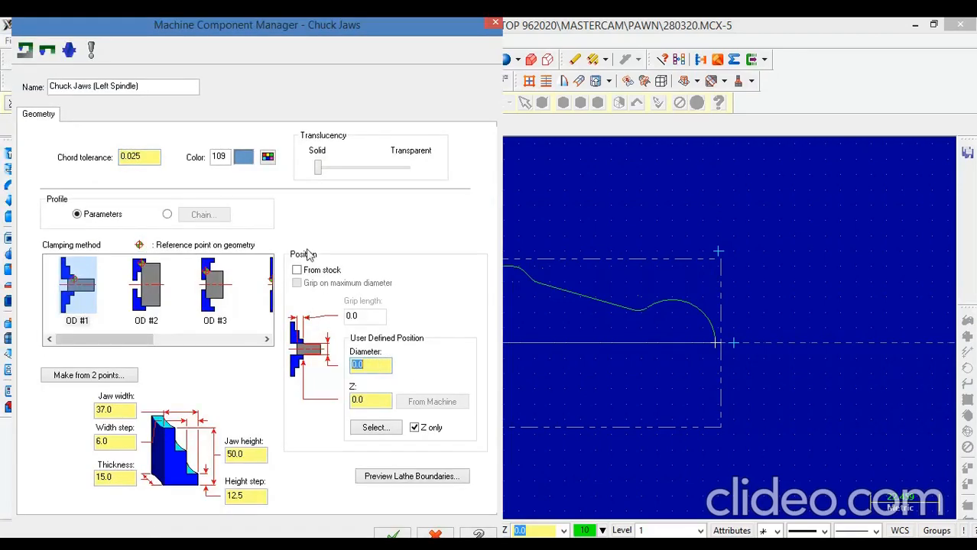
{"action": "left_click", "coordinate": [297, 270]}
{"action": "left_click_drag", "start_coordinate": [376, 32], "coordinate": [160, 36]}
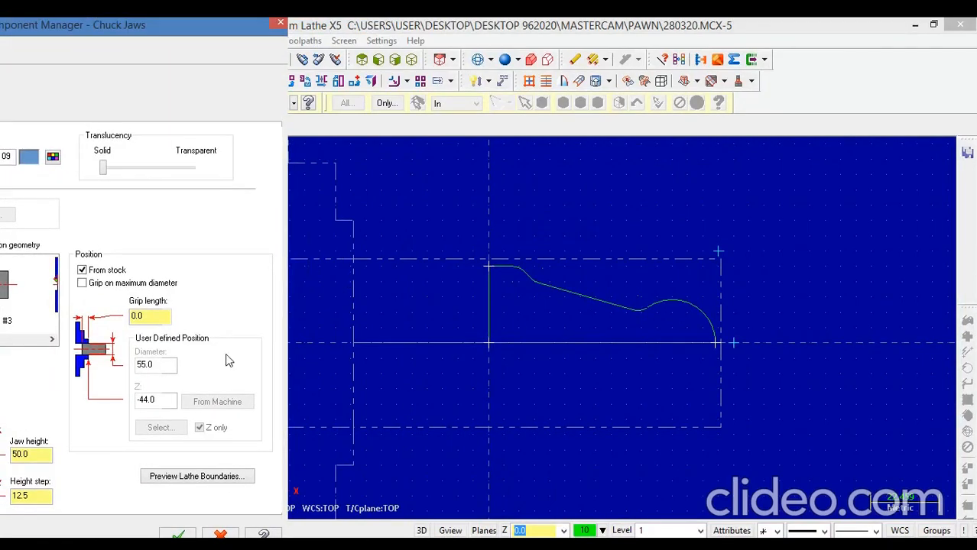
Set the chuck jaws' grip length on the stock to 25 mm, leaving the grip on maximum diameter off.
{"action": "double_click", "coordinate": [154, 321]}
{"action": "left_click", "coordinate": [82, 285]}
{"action": "left_click", "coordinate": [82, 283]}
{"action": "double_click", "coordinate": [139, 316]}
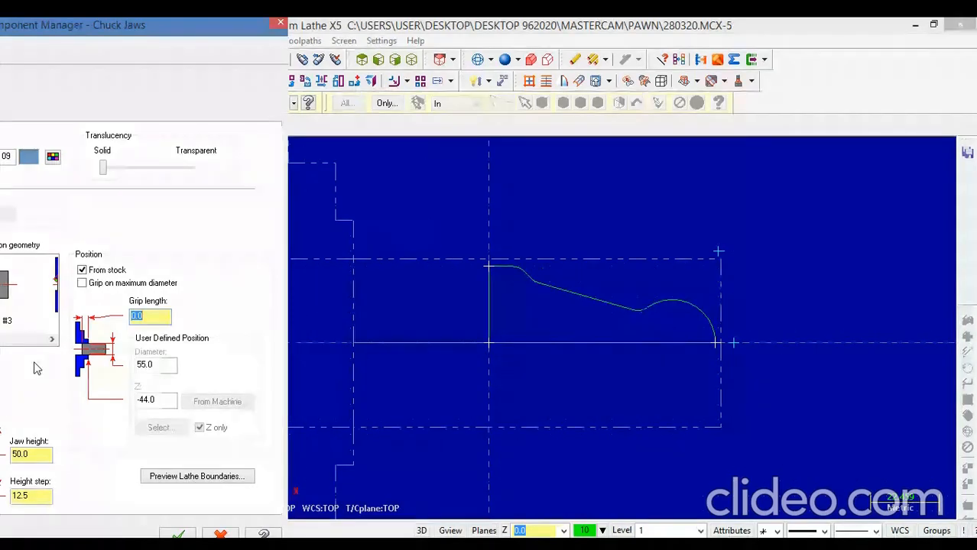
{"action": "type", "text": "25"}
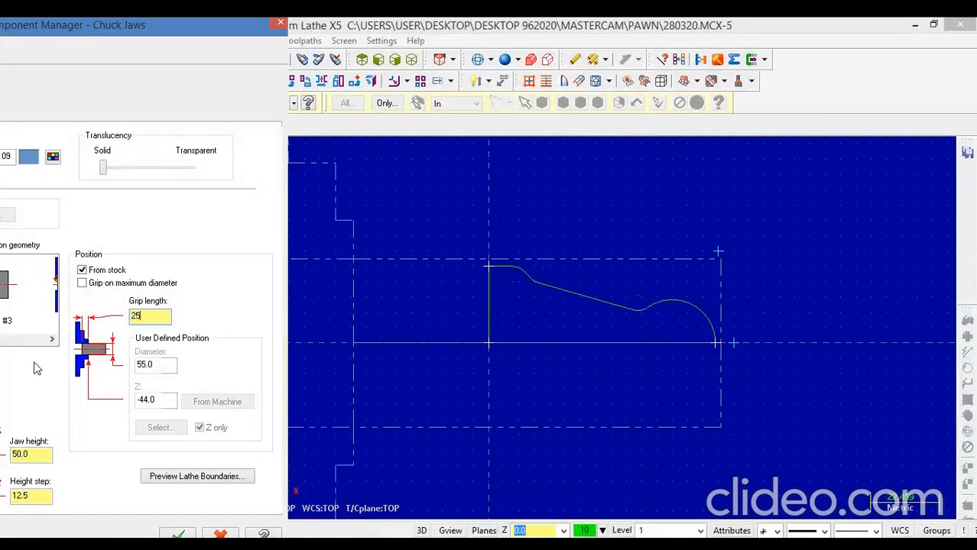
{"action": "key", "text": "Return"}
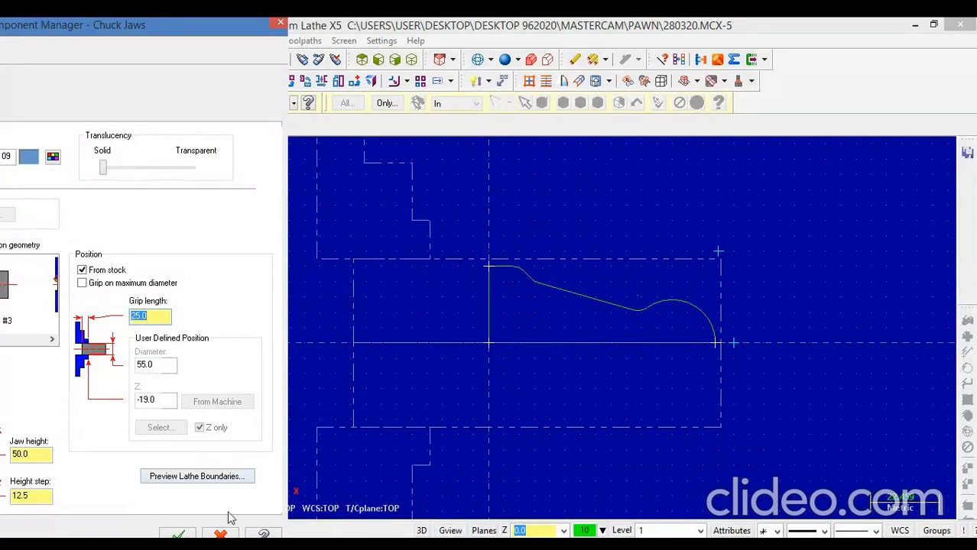
Review the jaw width, thickness and height settings, and accept the chuck jaws definition.
{"action": "left_click_drag", "start_coordinate": [95, 24], "coordinate": [466, 24]}
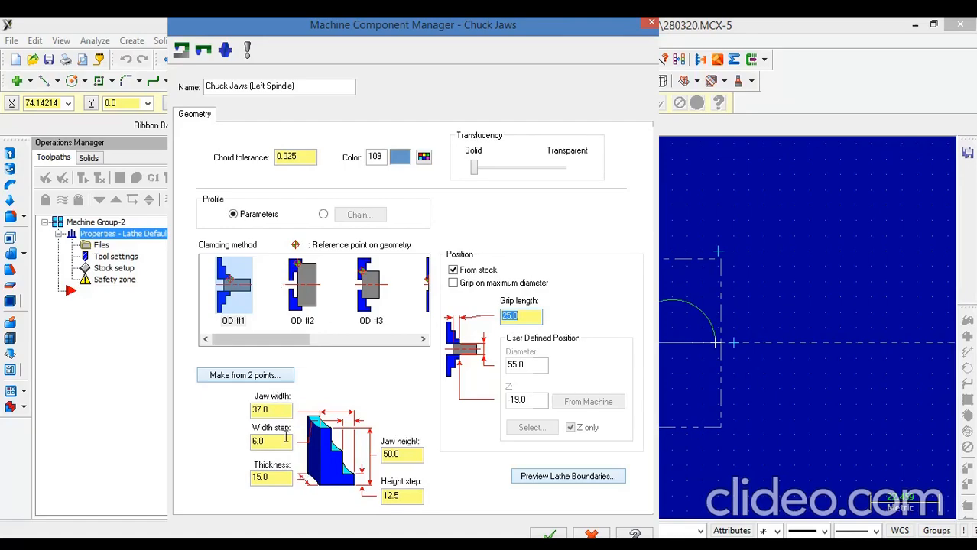
{"action": "left_click", "coordinate": [278, 413]}
{"action": "left_click", "coordinate": [289, 476]}
{"action": "left_click", "coordinate": [394, 454]}
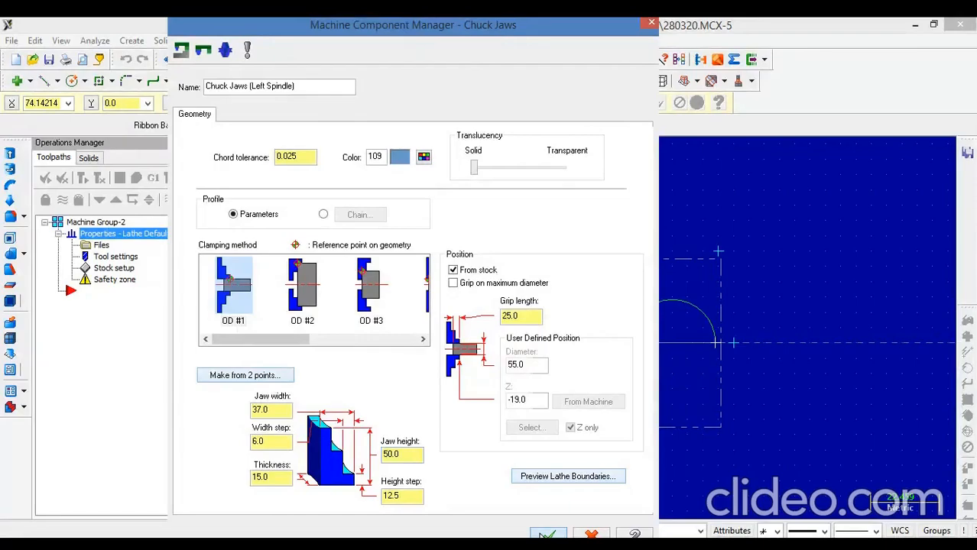
{"action": "left_click", "coordinate": [546, 535]}
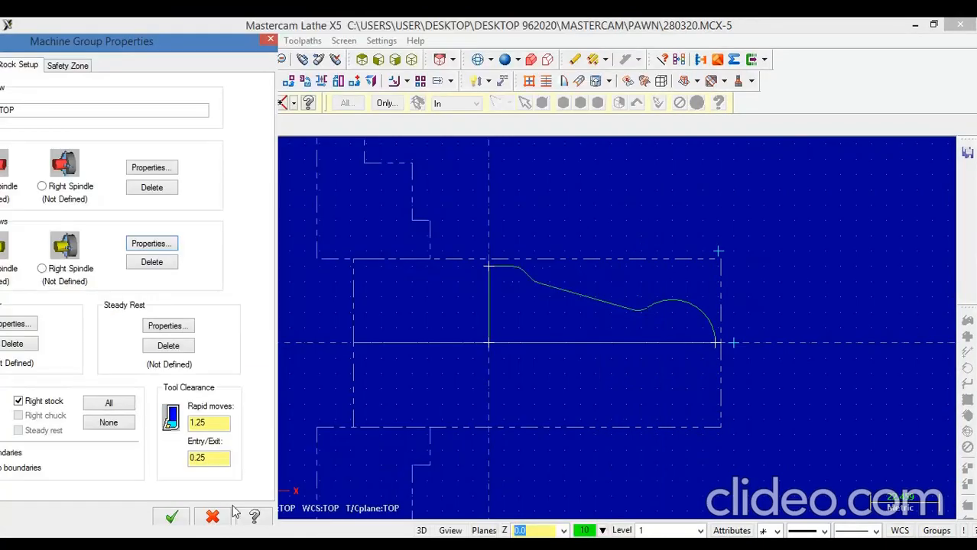
Check the stock material in the tool settings and accept the machine group properties.
{"action": "left_click_drag", "start_coordinate": [113, 45], "coordinate": [91, 34]}
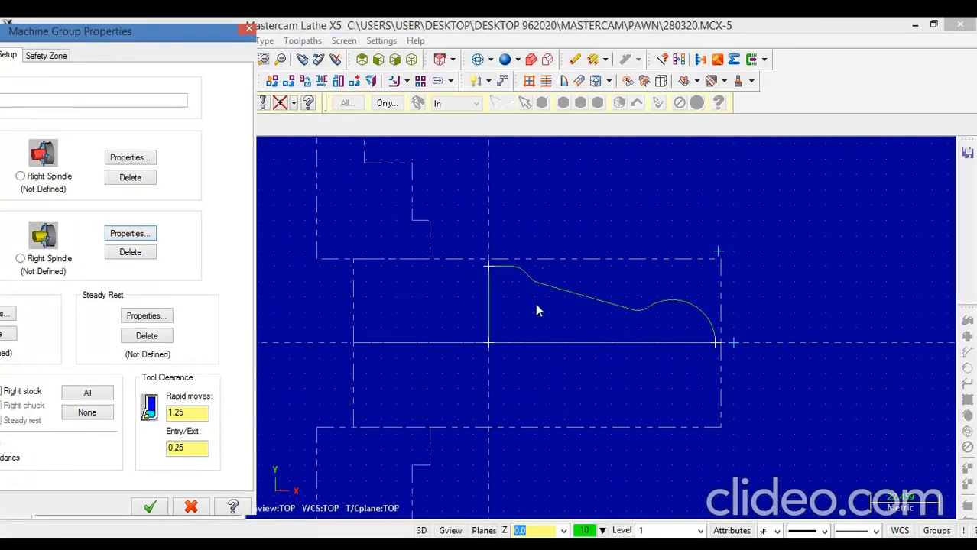
{"action": "left_click_drag", "start_coordinate": [95, 34], "coordinate": [278, 27]}
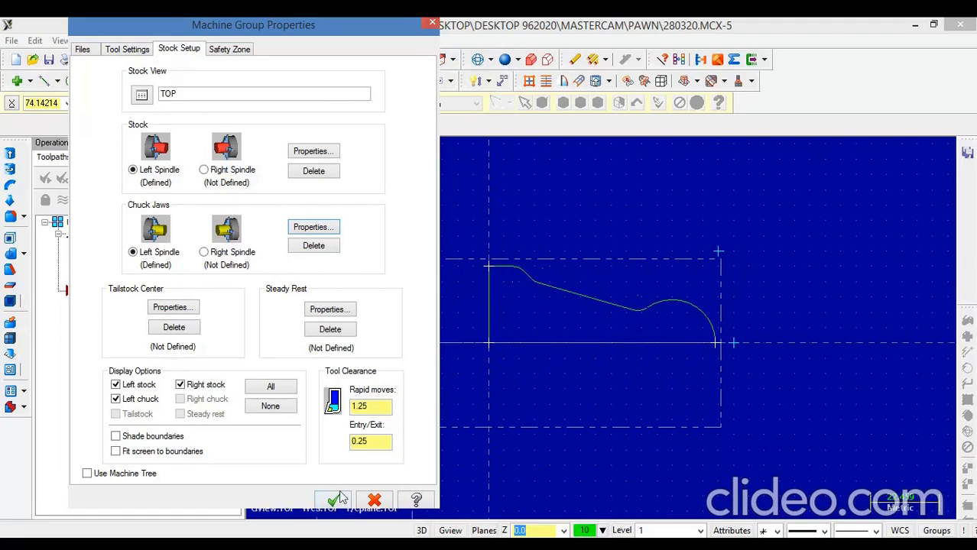
{"action": "left_click", "coordinate": [127, 49]}
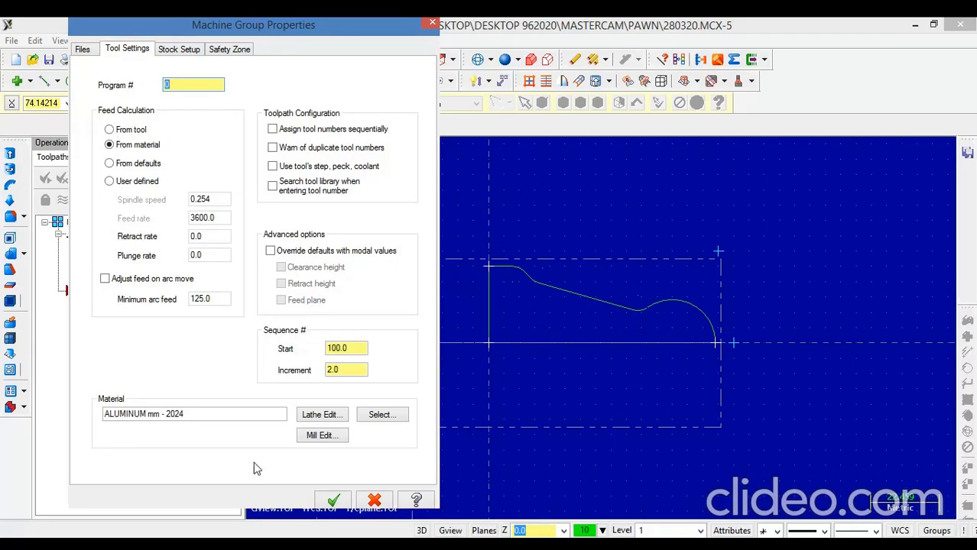
{"action": "left_click", "coordinate": [203, 415]}
{"action": "left_click_drag", "start_coordinate": [204, 415], "coordinate": [107, 414]}
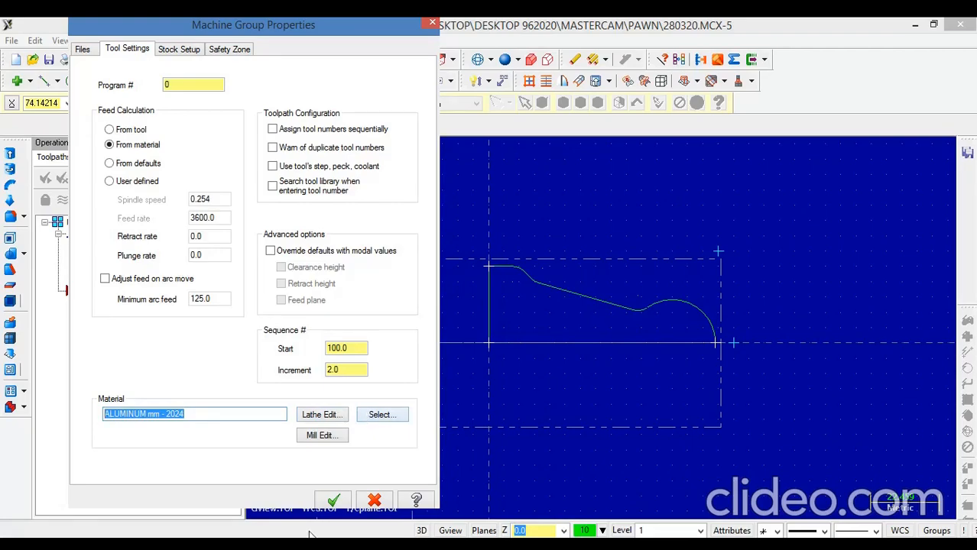
{"action": "left_click", "coordinate": [332, 498]}
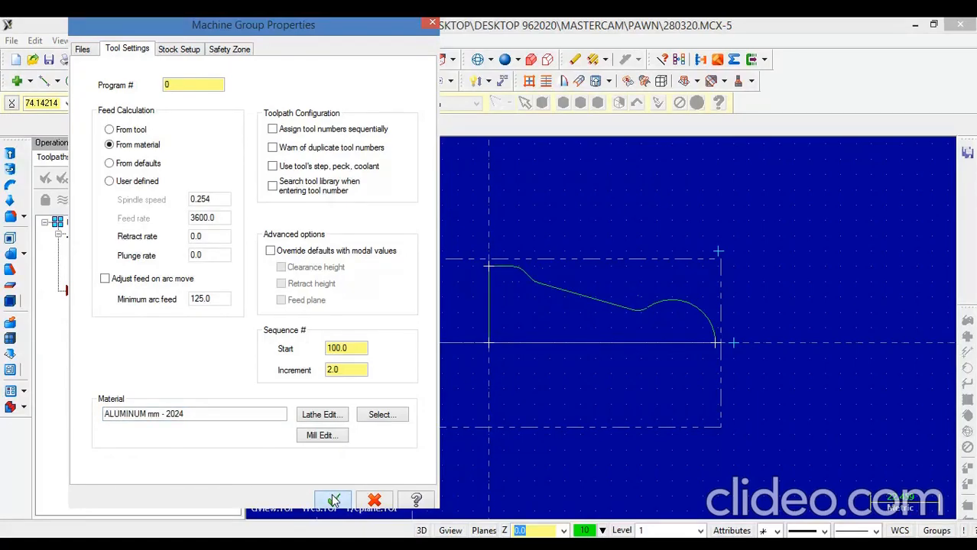
Create a lathe Face toolpath in the machine group with the NC name 28032001.
{"action": "scroll", "coordinate": [665, 329], "scroll_direction": "down", "scroll_amount": 3}
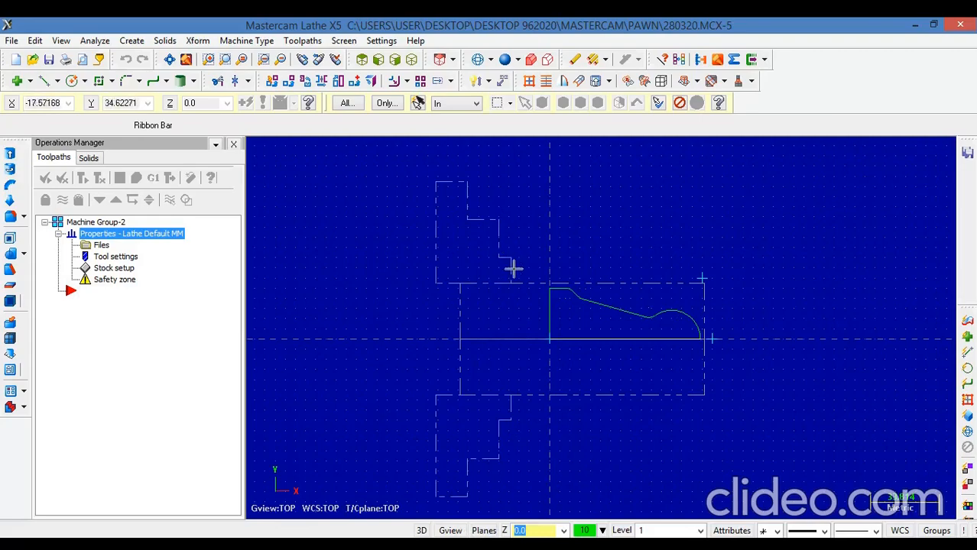
{"action": "left_click", "coordinate": [112, 294]}
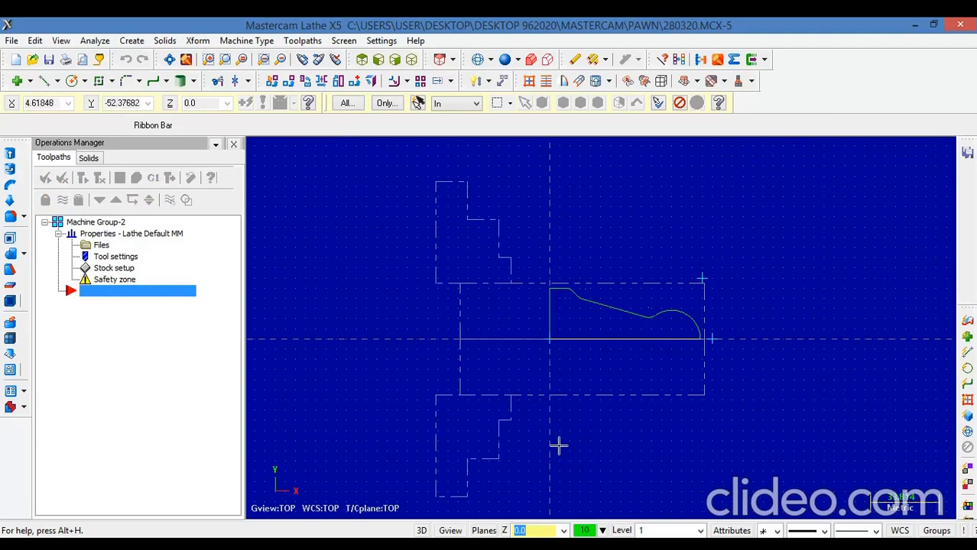
{"action": "left_click", "coordinate": [303, 41]}
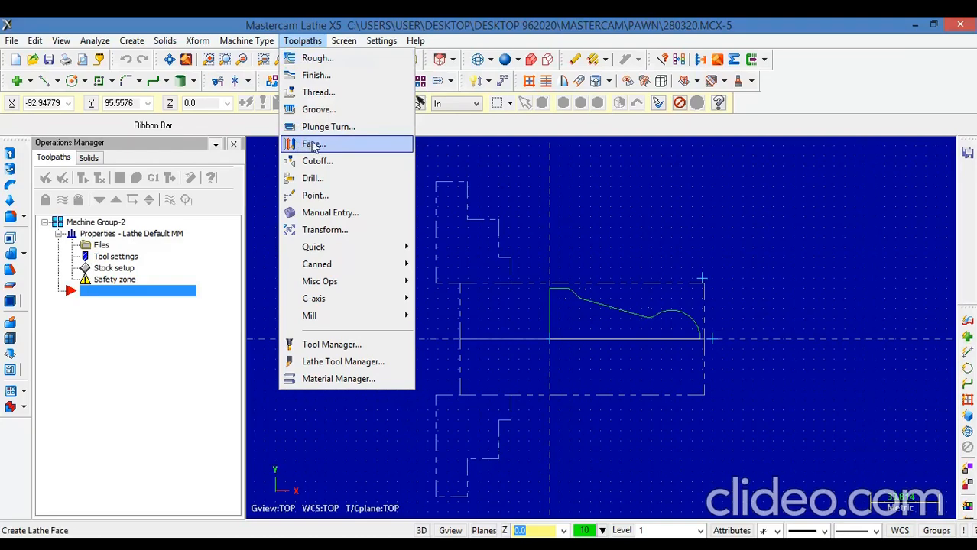
{"action": "left_click", "coordinate": [304, 144]}
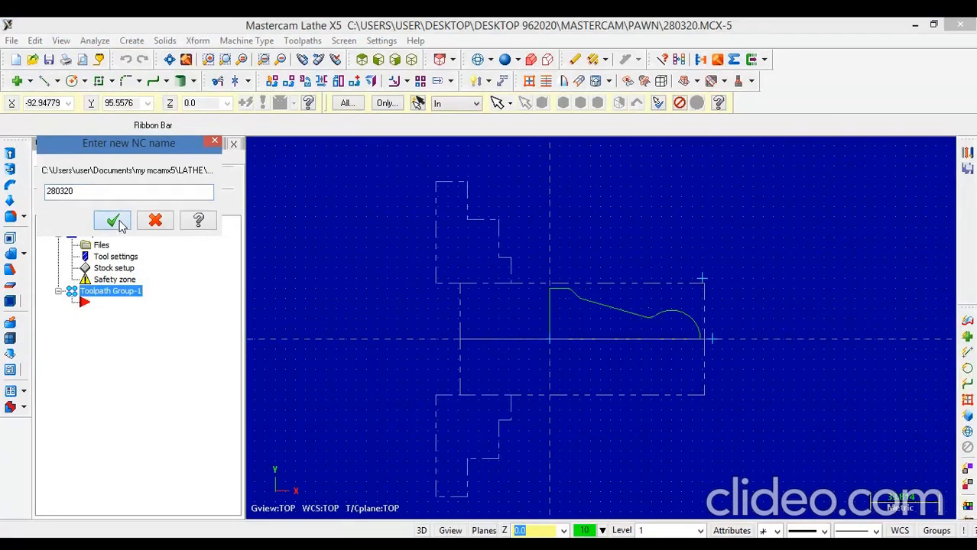
{"action": "left_click", "coordinate": [103, 197]}
{"action": "left_click_drag", "start_coordinate": [102, 198], "coordinate": [21, 170]}
{"action": "left_click", "coordinate": [86, 190]}
{"action": "type", "text": "01"}
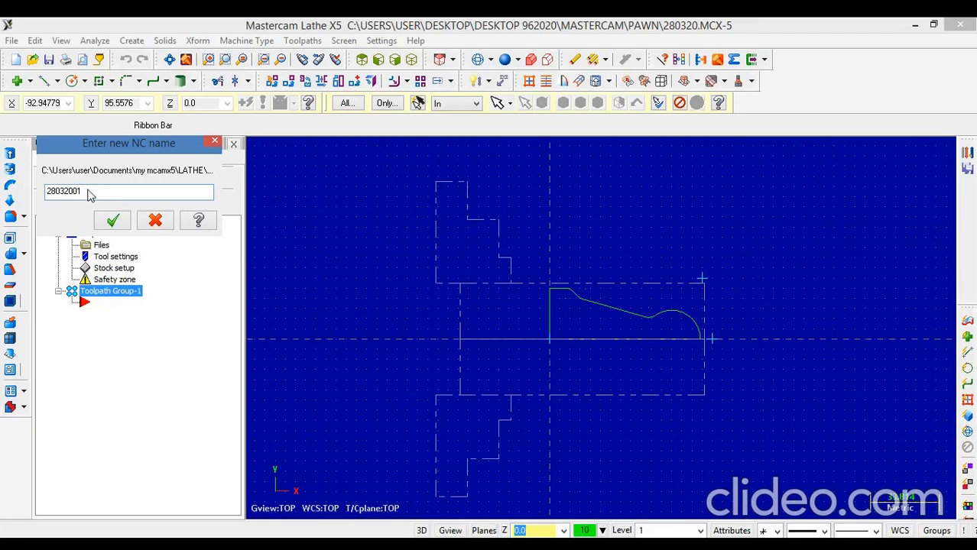
{"action": "key", "text": "Return"}
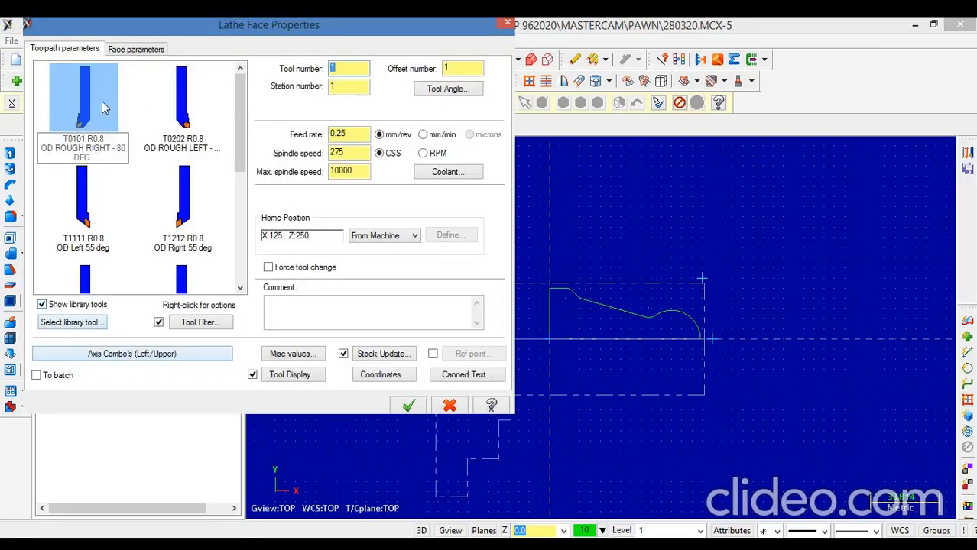
Compare the right and left 80-degree roughing tools and select T0202 R0.8 OD Rough Left for the facing operation.
{"action": "left_click", "coordinate": [105, 107]}
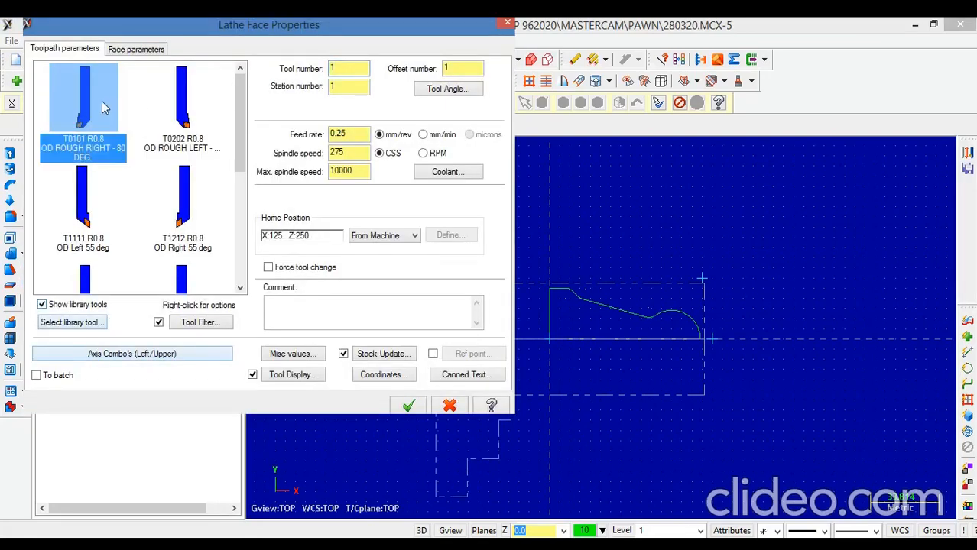
{"action": "mouse_move", "coordinate": [105, 107]}
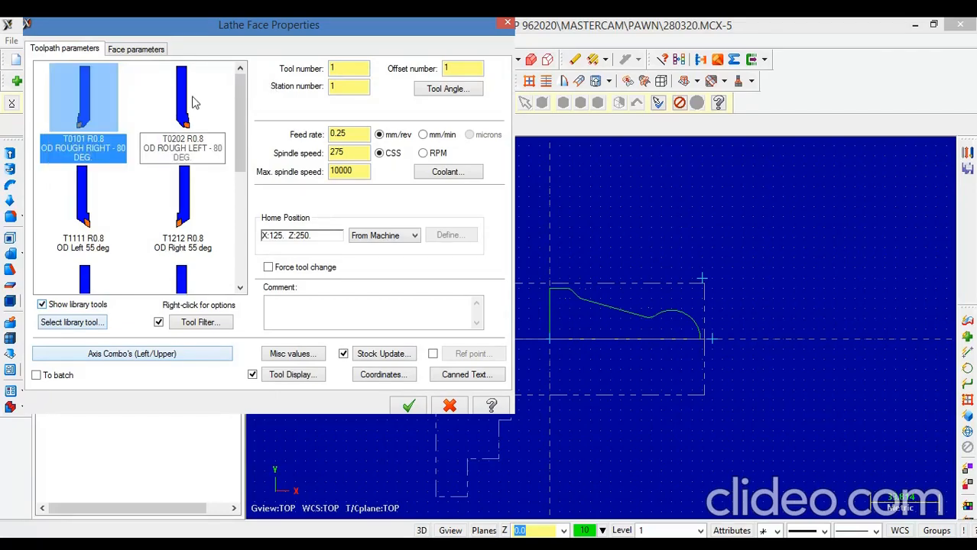
{"action": "mouse_move", "coordinate": [193, 104]}
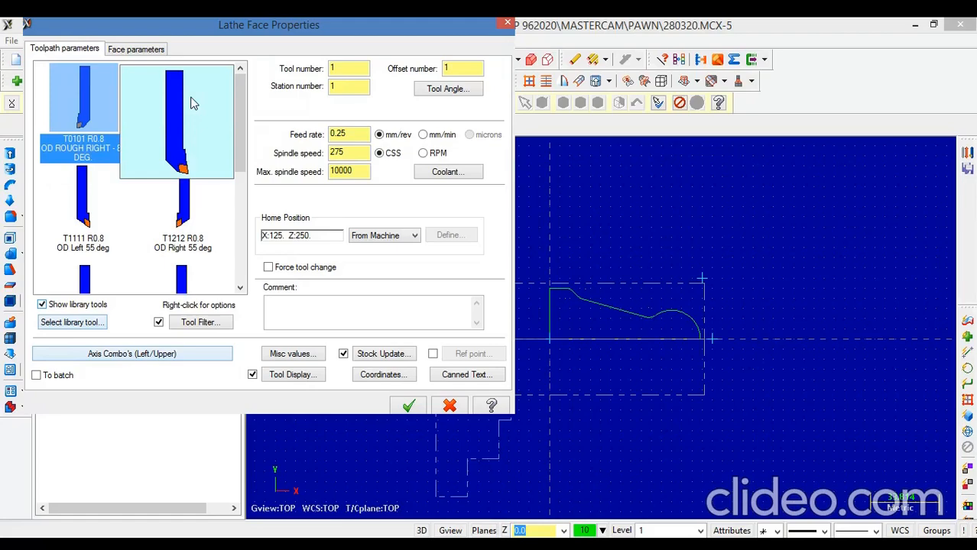
{"action": "left_click_drag", "start_coordinate": [318, 23], "coordinate": [222, 29]}
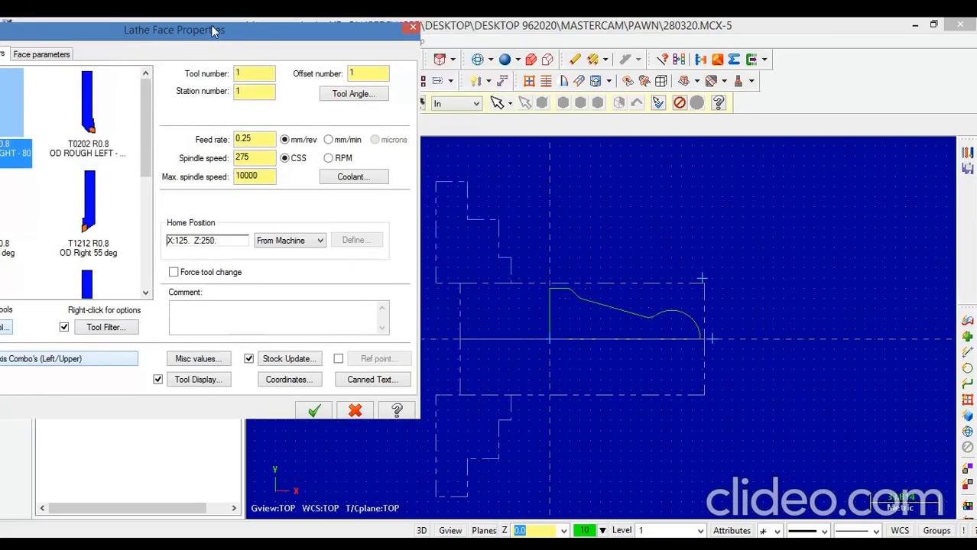
{"action": "left_click", "coordinate": [97, 115]}
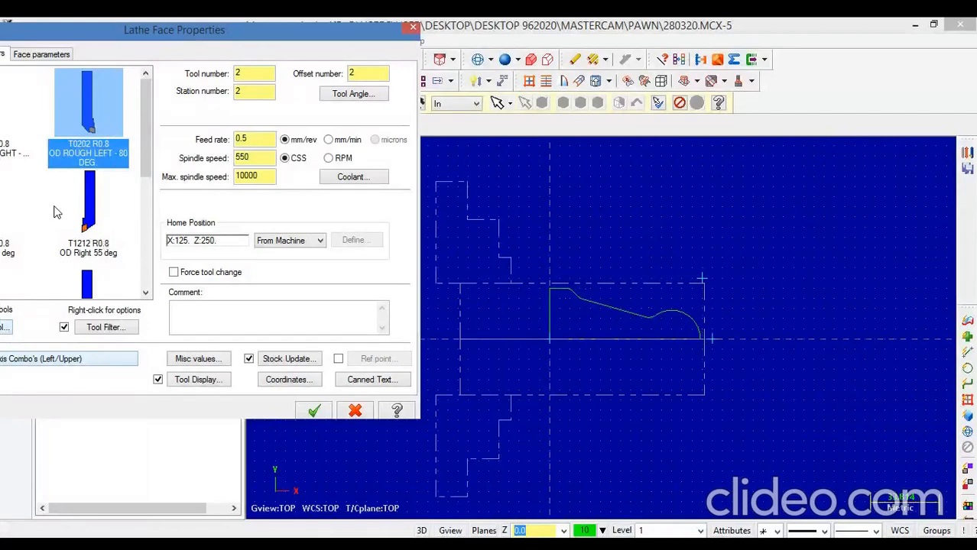
{"action": "left_click_drag", "start_coordinate": [178, 37], "coordinate": [270, 65]}
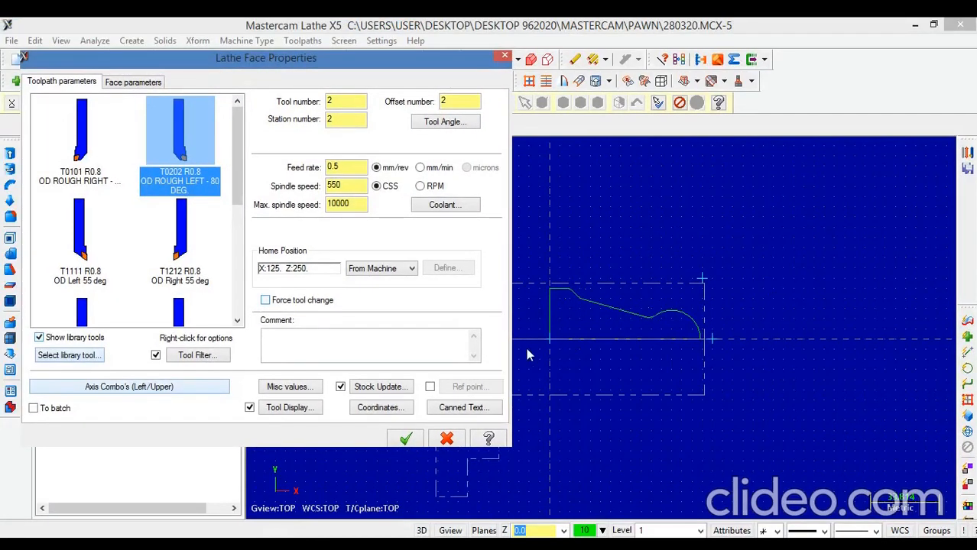
Compare the tool shapes of T0101 R0.8 OD Rough Right and T0202 R0.8 OD Rough Left for the facing operation.
{"action": "mouse_move", "coordinate": [236, 161]}
{"action": "left_mouse_down"}
{"action": "mouse_move", "coordinate": [237, 207]}
{"action": "mouse_move", "coordinate": [246, 162]}
{"action": "left_mouse_up"}
{"action": "left_click", "coordinate": [83, 136]}
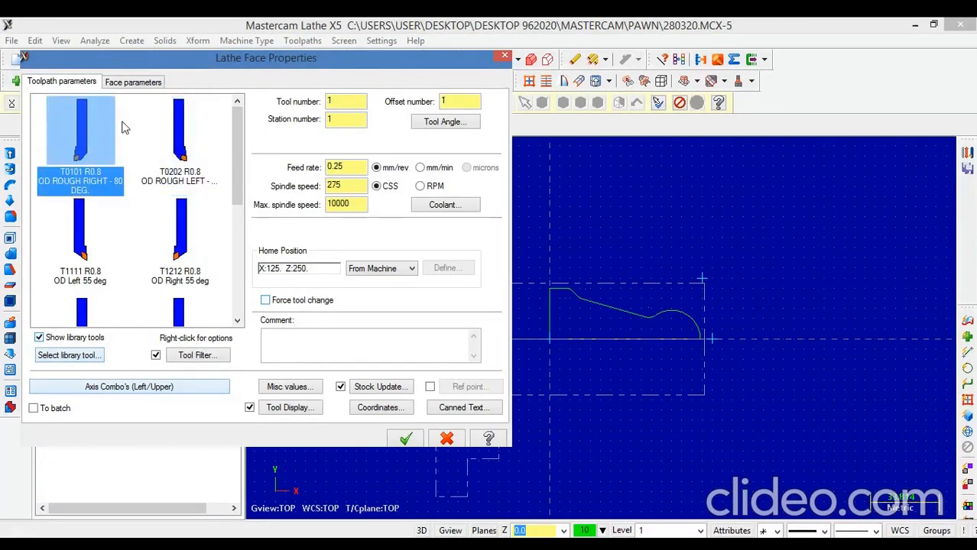
{"action": "mouse_move", "coordinate": [124, 128]}
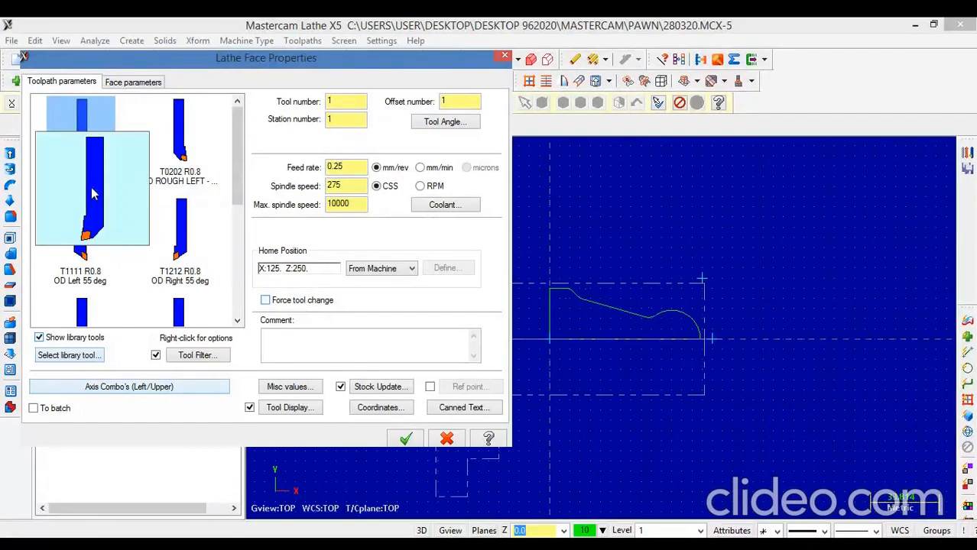
{"action": "mouse_move", "coordinate": [96, 197]}
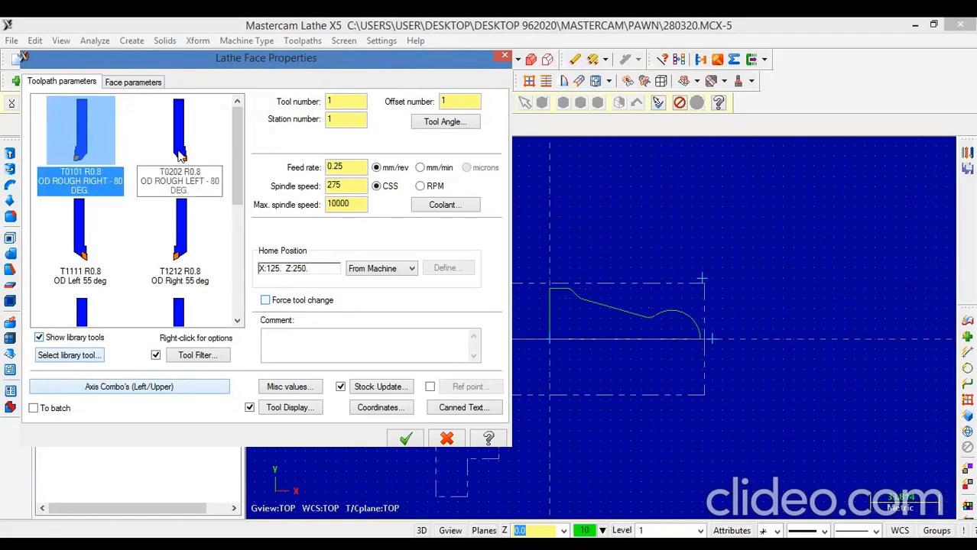
{"action": "mouse_move", "coordinate": [180, 156]}
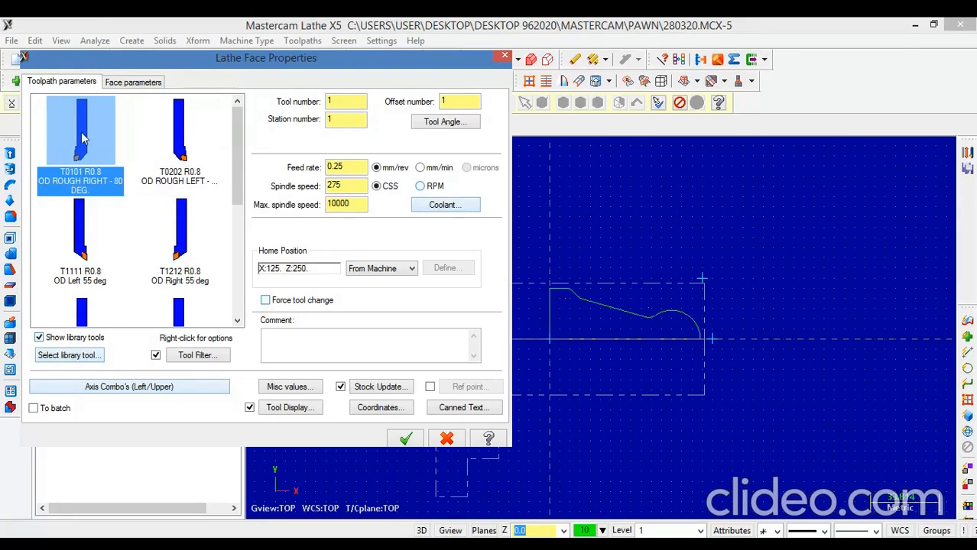
Look through the remaining library tools and choose T0101 R0.8 OD Rough Right 80 deg. for the facing operation.
{"action": "left_click", "coordinate": [182, 245]}
{"action": "left_click_drag", "start_coordinate": [237, 169], "coordinate": [238, 223]}
{"action": "left_click", "coordinate": [80, 214]}
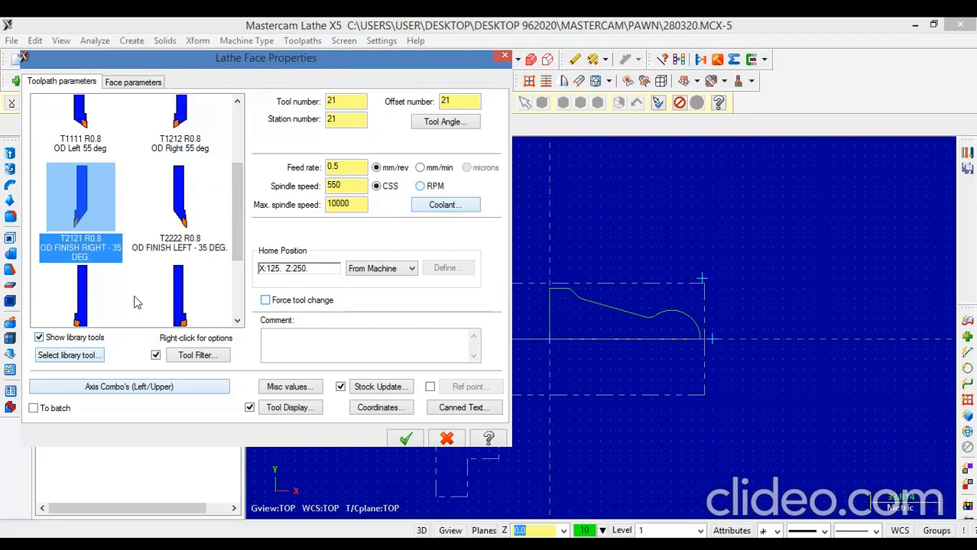
{"action": "scroll", "coordinate": [186, 295], "scroll_direction": "down", "scroll_amount": 2}
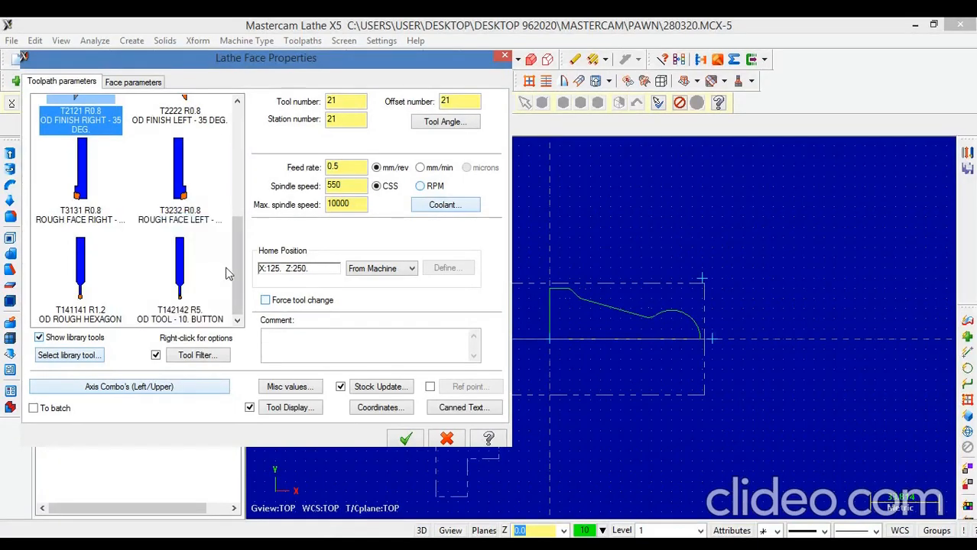
{"action": "scroll", "coordinate": [238, 281], "scroll_direction": "up", "scroll_amount": 1}
{"action": "left_click_drag", "start_coordinate": [238, 281], "coordinate": [239, 175]}
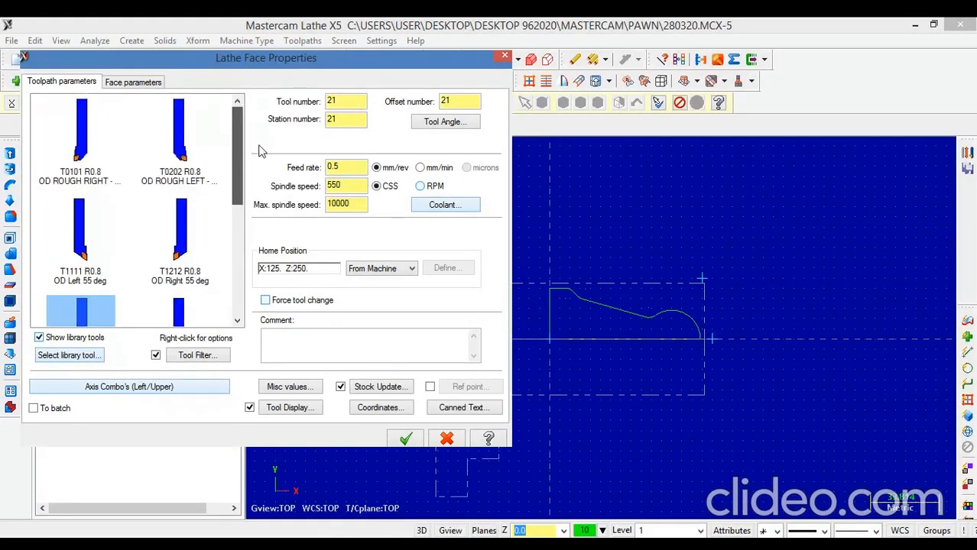
{"action": "left_click", "coordinate": [75, 149]}
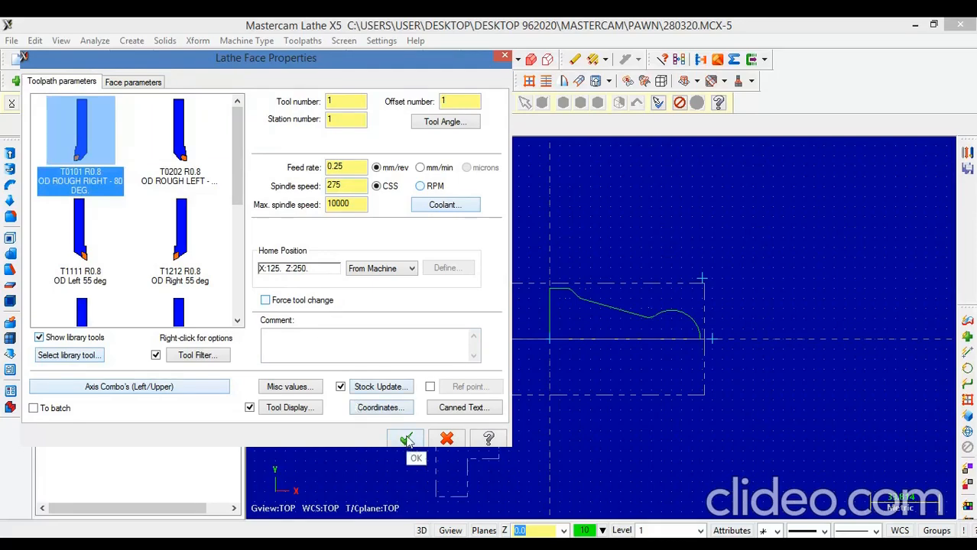
Review the entry amount and finish stepover in the face parameters, and accept the Lathe Face toolpath.
{"action": "left_click", "coordinate": [133, 82]}
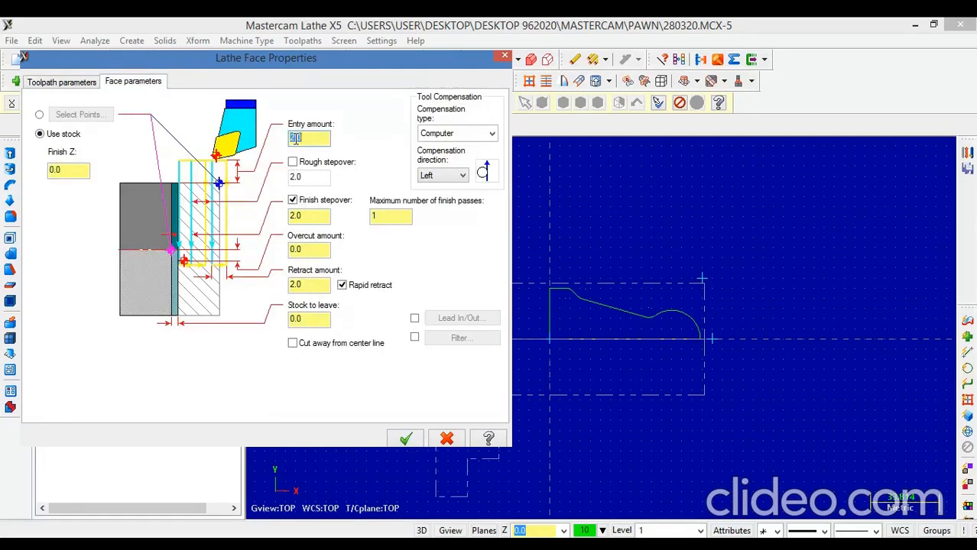
{"action": "left_click", "coordinate": [310, 216]}
{"action": "left_click", "coordinate": [406, 436]}
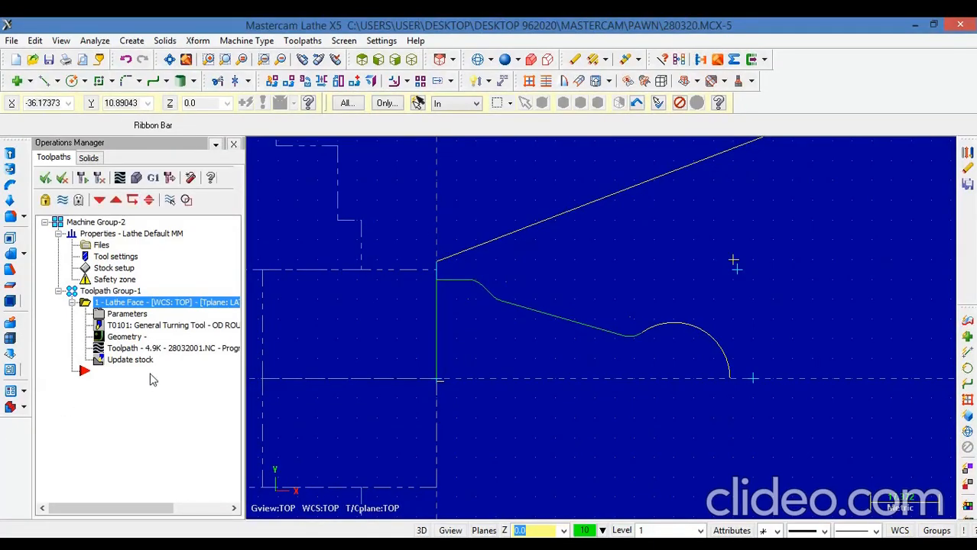
Redefine the facing boundary from the stock's upper front corner to the pawn's tip on the centerline, and regenerate the toolpath.
{"action": "left_click", "coordinate": [127, 338]}
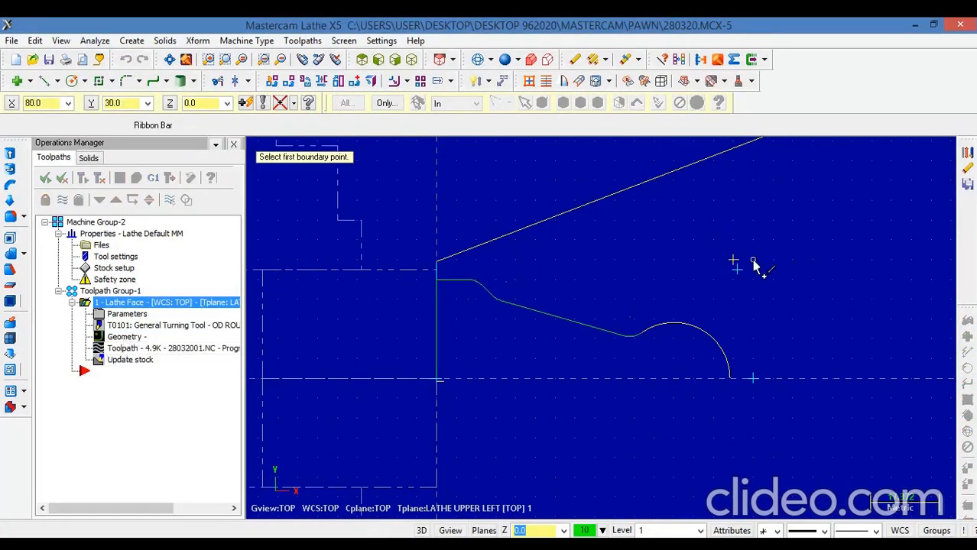
{"action": "left_click", "coordinate": [734, 269]}
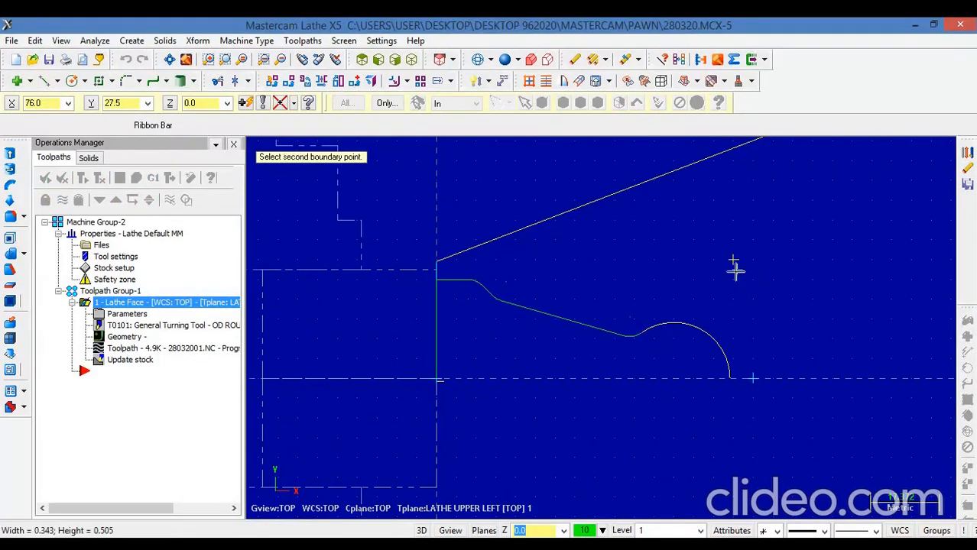
{"action": "left_click", "coordinate": [730, 382]}
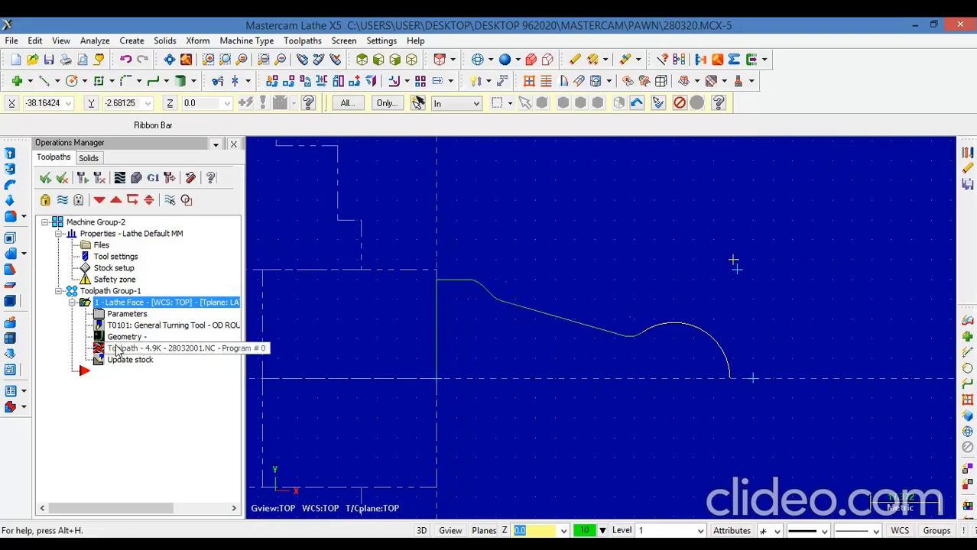
{"action": "left_click", "coordinate": [118, 349]}
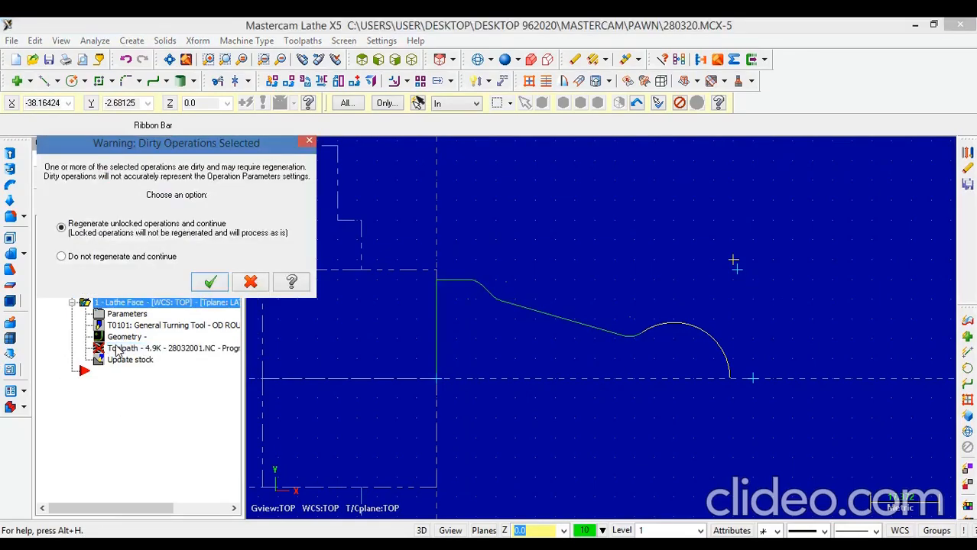
{"action": "left_click", "coordinate": [211, 284]}
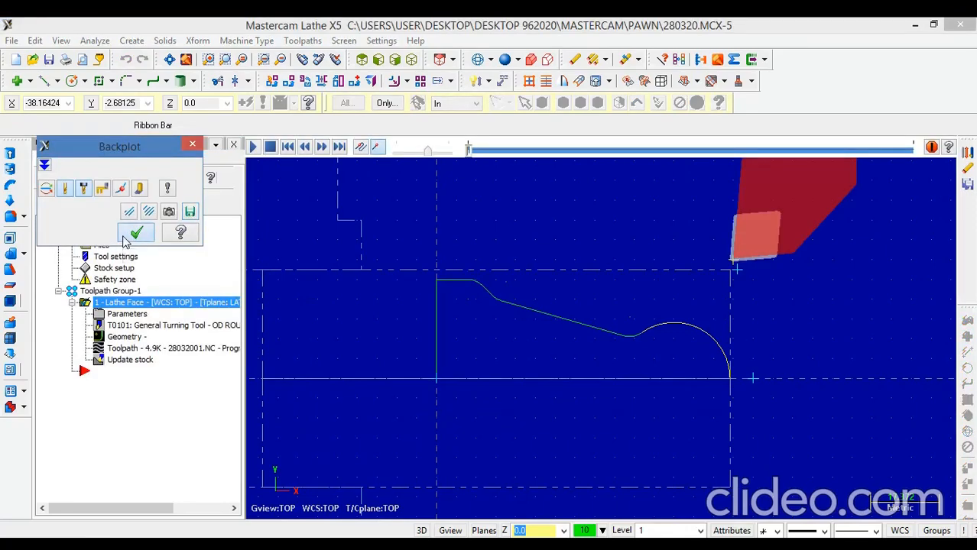
{"action": "left_click", "coordinate": [127, 237]}
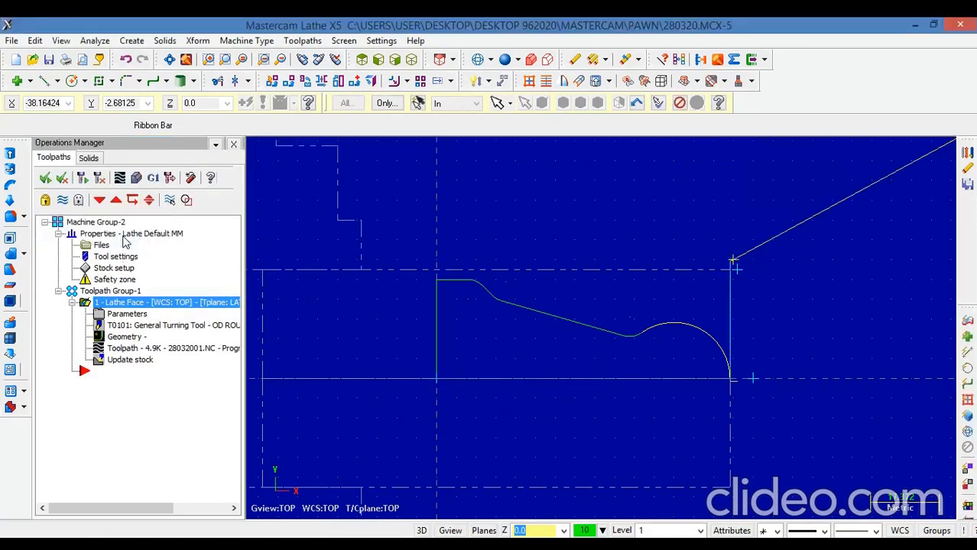
Play the backplot of the single-pass facing toolpath and close it.
{"action": "left_click", "coordinate": [117, 177]}
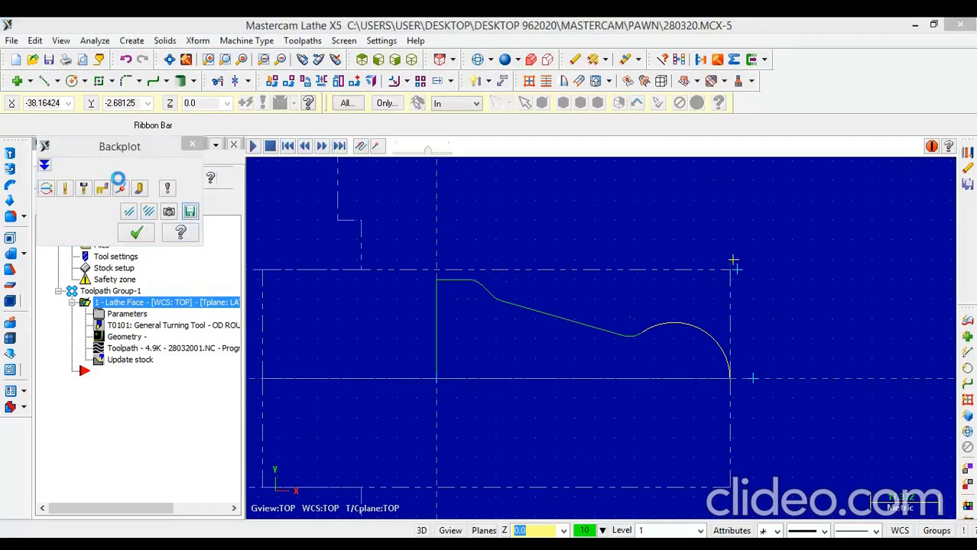
{"action": "left_click", "coordinate": [253, 152]}
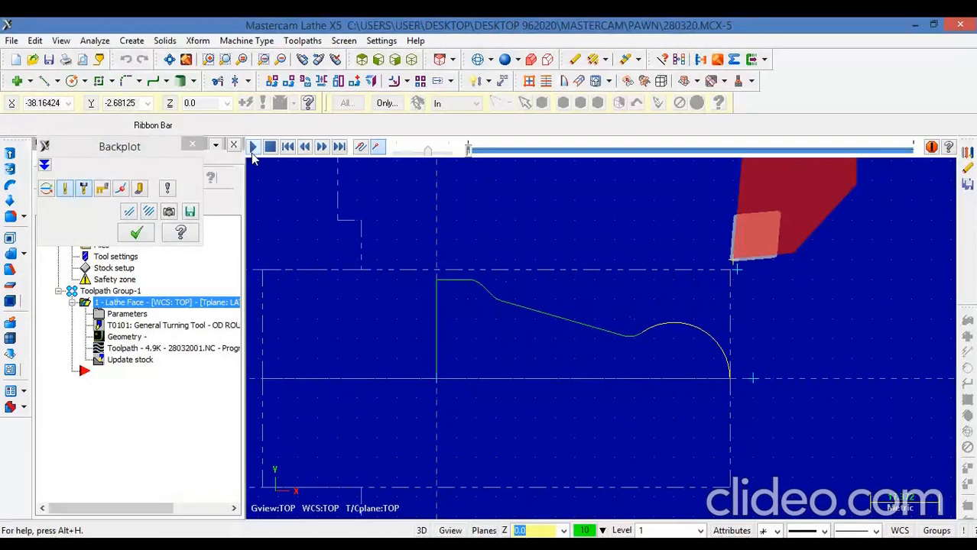
{"action": "left_click", "coordinate": [253, 146]}
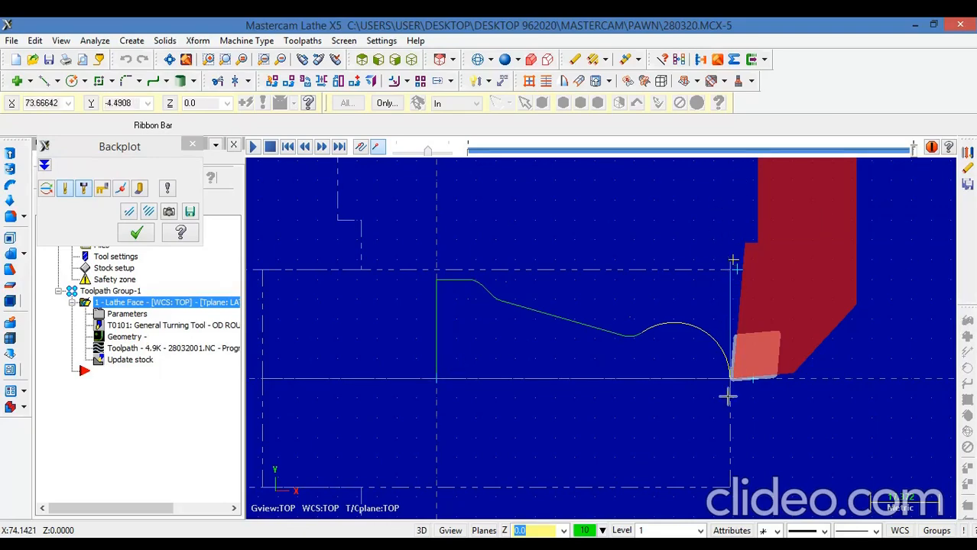
{"action": "left_click", "coordinate": [137, 236]}
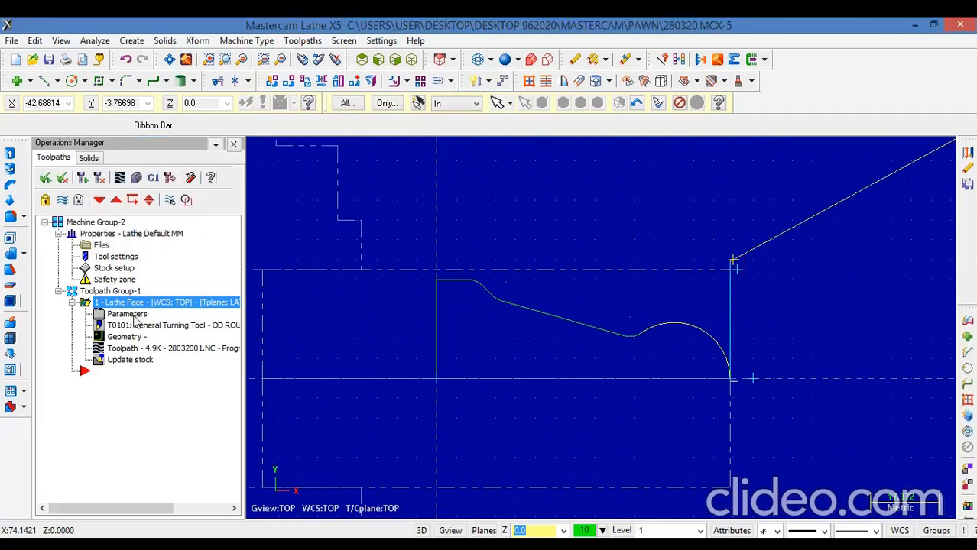
Enable a rough stepover of 1.0 and set the finish stepover to 0.1 in the facing operation.
{"action": "left_click", "coordinate": [128, 313]}
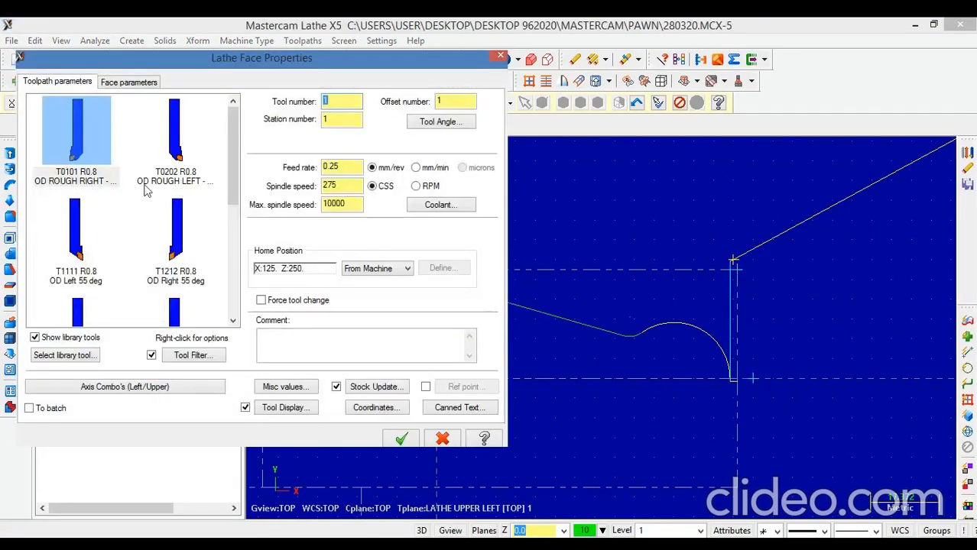
{"action": "left_click", "coordinate": [145, 84]}
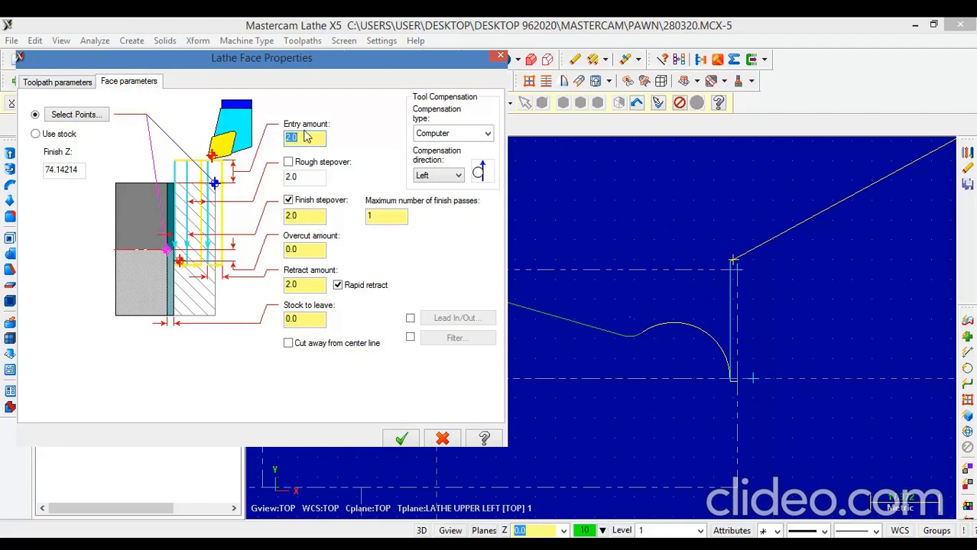
{"action": "left_click", "coordinate": [288, 162]}
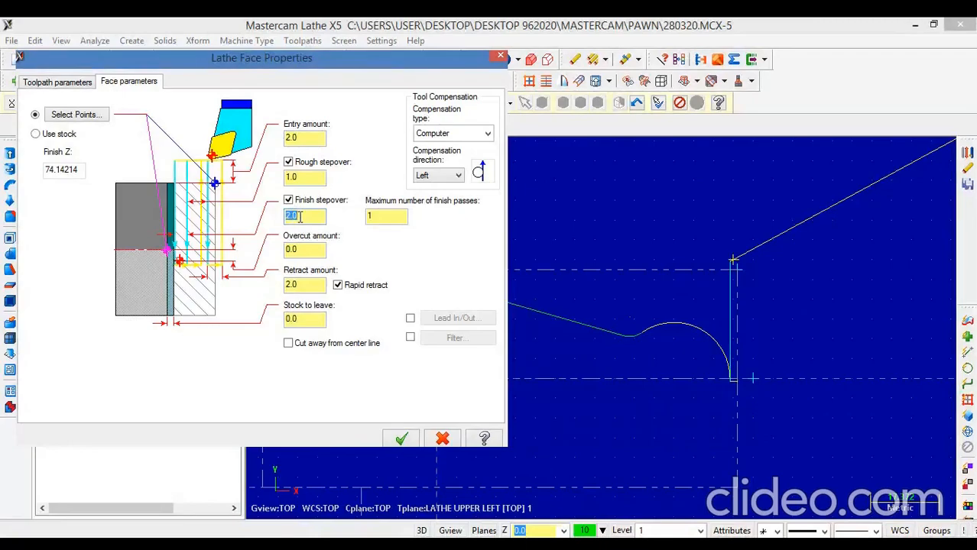
{"action": "type", "text": "0.1"}
{"action": "left_click", "coordinate": [400, 440]}
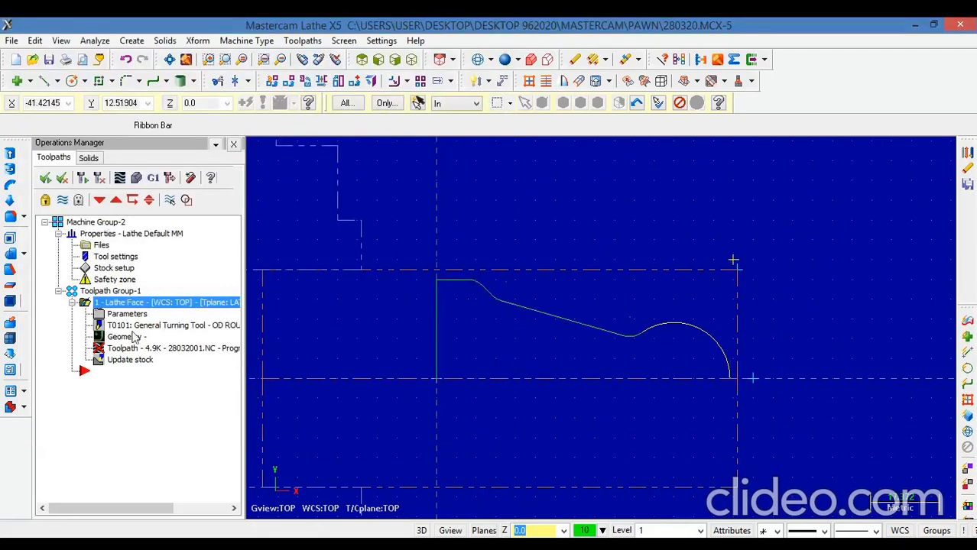
Regenerate the facing operation with the new stepovers and play its backplot.
{"action": "left_click", "coordinate": [114, 353]}
{"action": "left_click", "coordinate": [208, 280]}
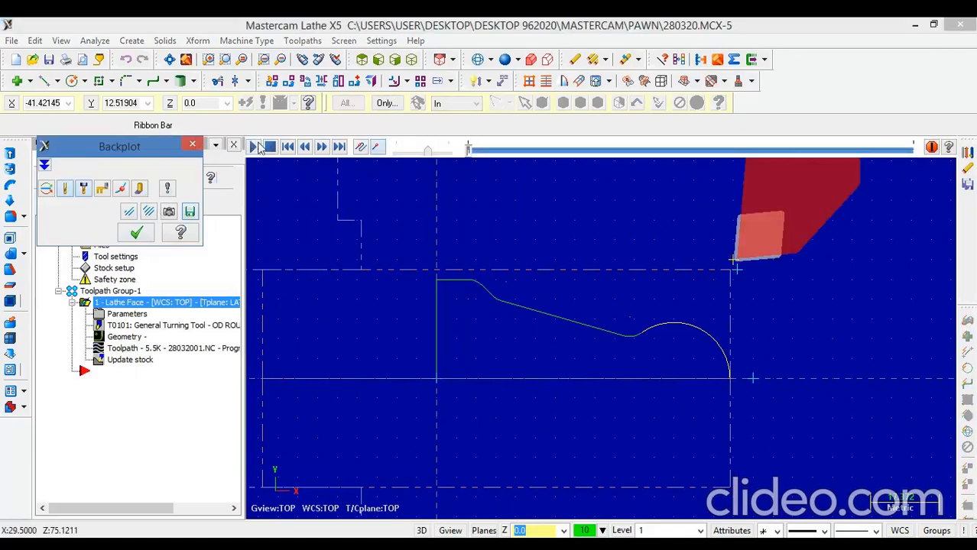
{"action": "left_click", "coordinate": [255, 147]}
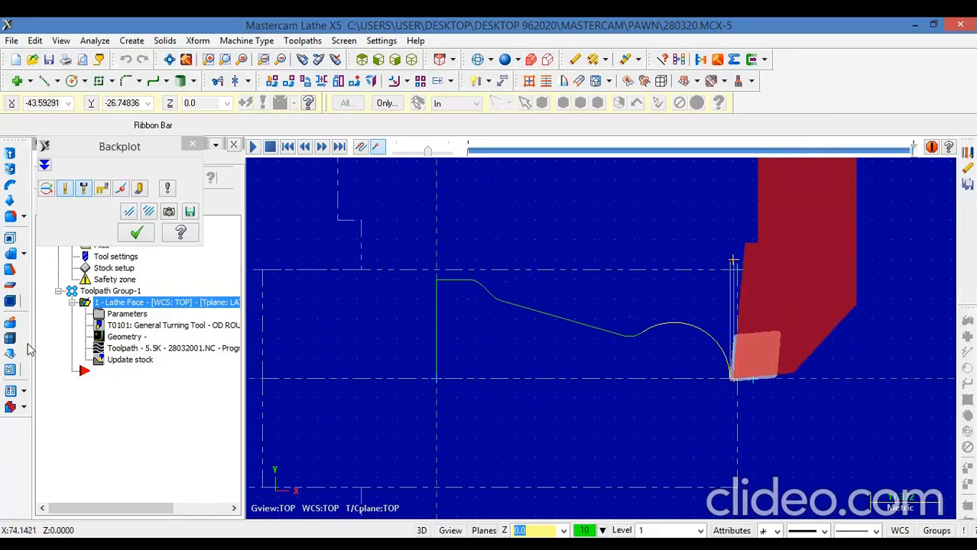
{"action": "left_click", "coordinate": [135, 239]}
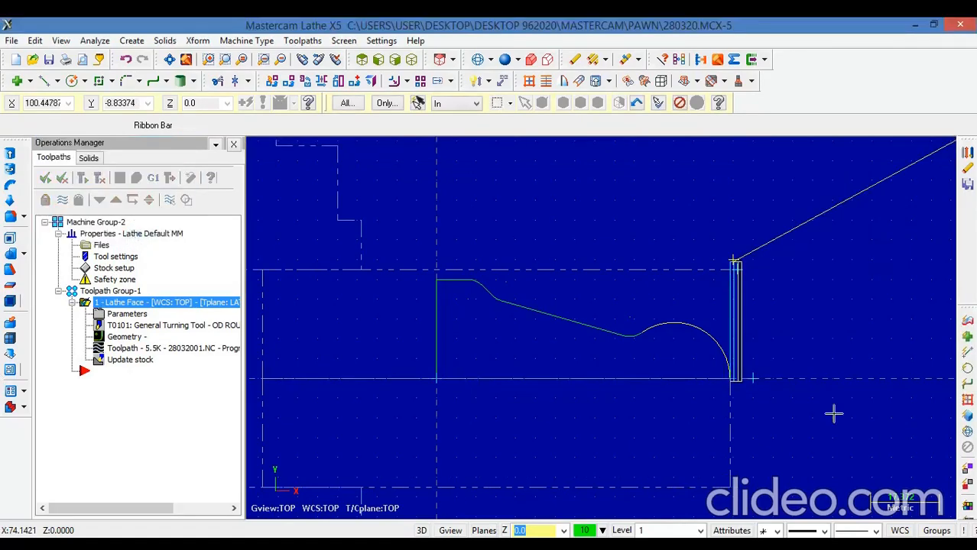
Review the facing operation's tool choice and its rough and finish stepover settings.
{"action": "left_click", "coordinate": [121, 320]}
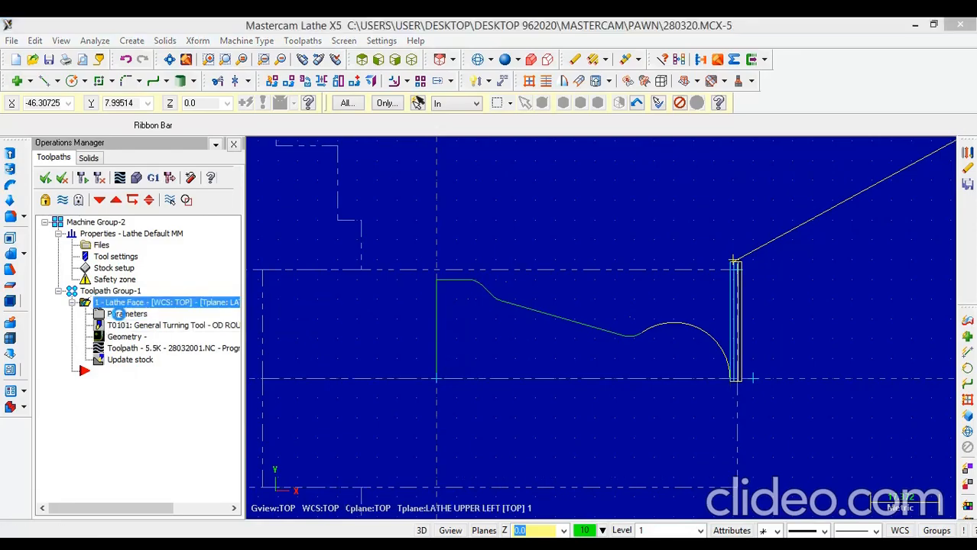
{"action": "left_click", "coordinate": [63, 84]}
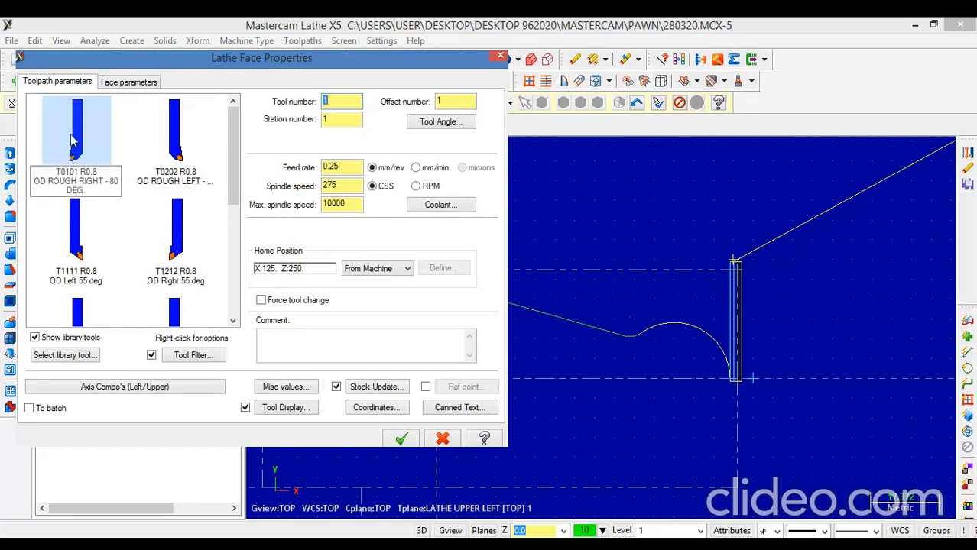
{"action": "left_click", "coordinate": [393, 441]}
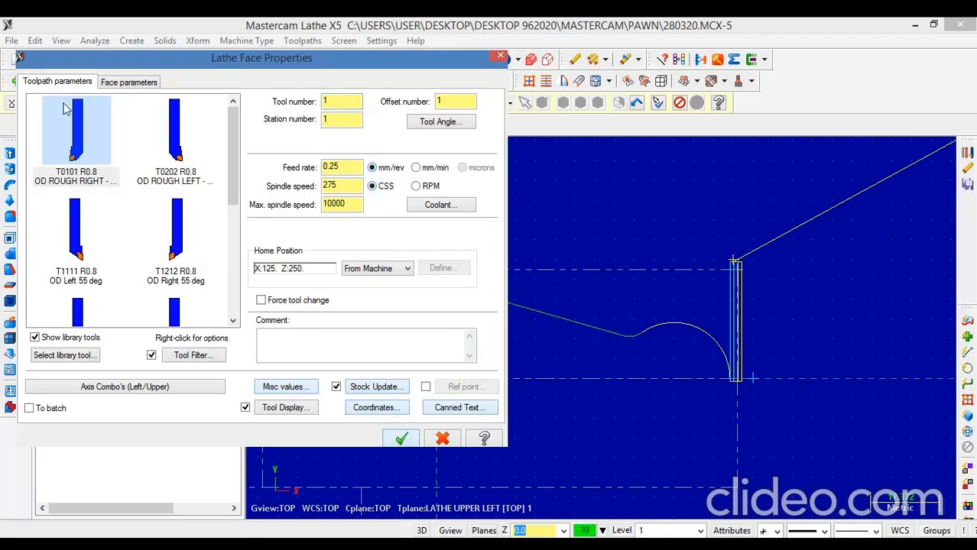
{"action": "left_click", "coordinate": [130, 82]}
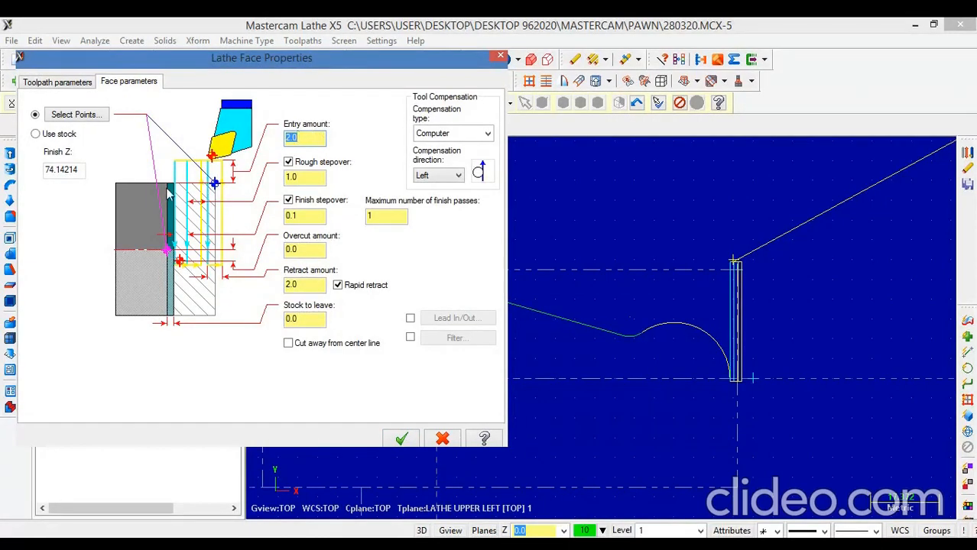
{"action": "left_click", "coordinate": [312, 176]}
{"action": "left_click", "coordinate": [291, 217]}
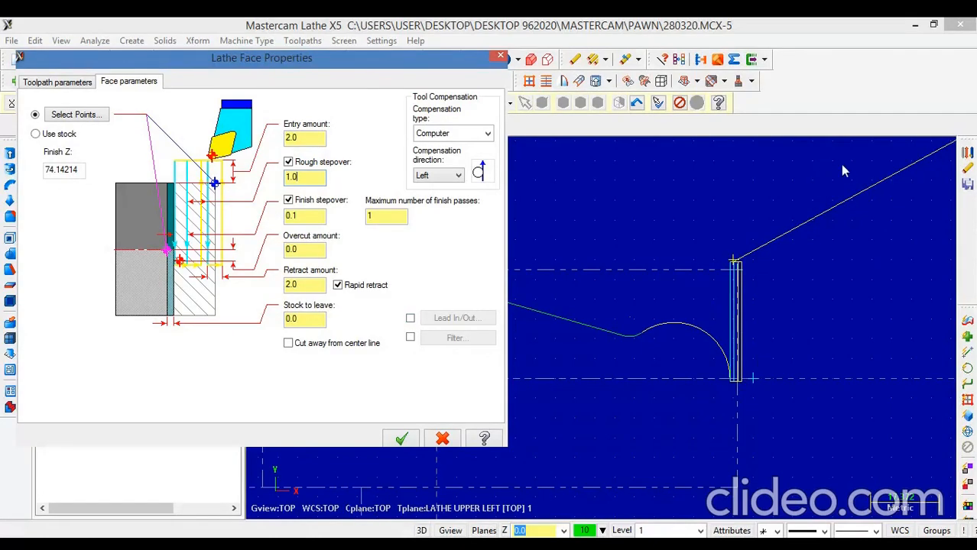
Try enabling lead in/out with an entry arc for the facing operation.
{"action": "left_click", "coordinate": [410, 320]}
{"action": "left_click", "coordinate": [451, 318]}
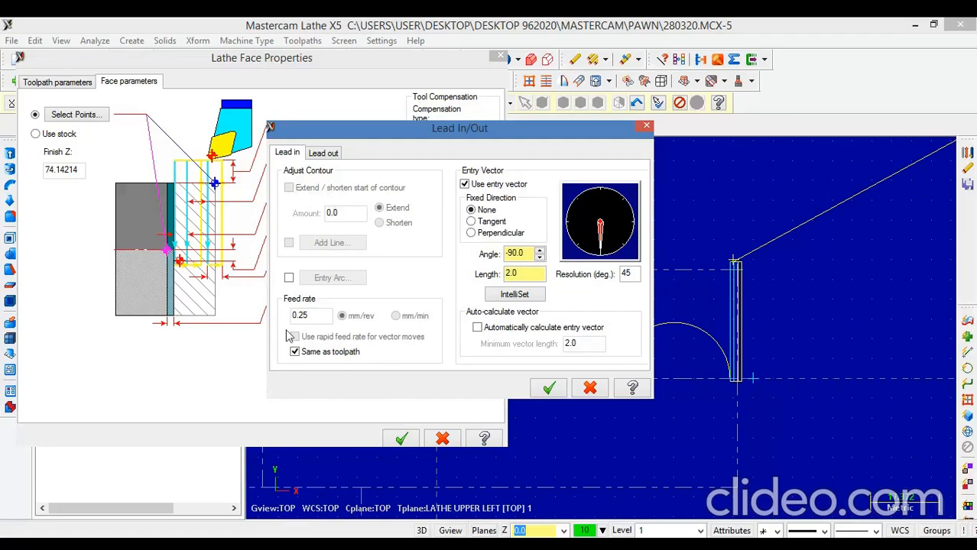
{"action": "left_click", "coordinate": [288, 277]}
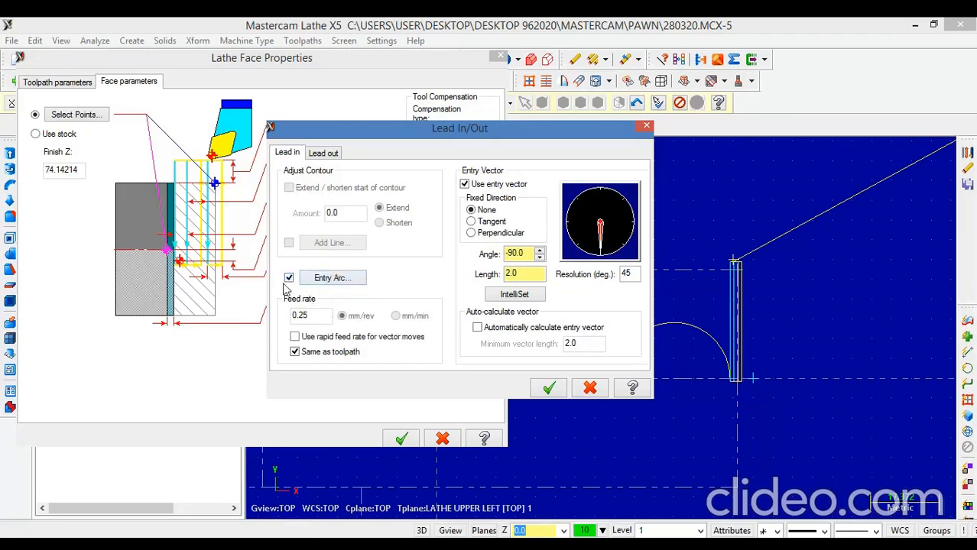
{"action": "left_click", "coordinate": [315, 154]}
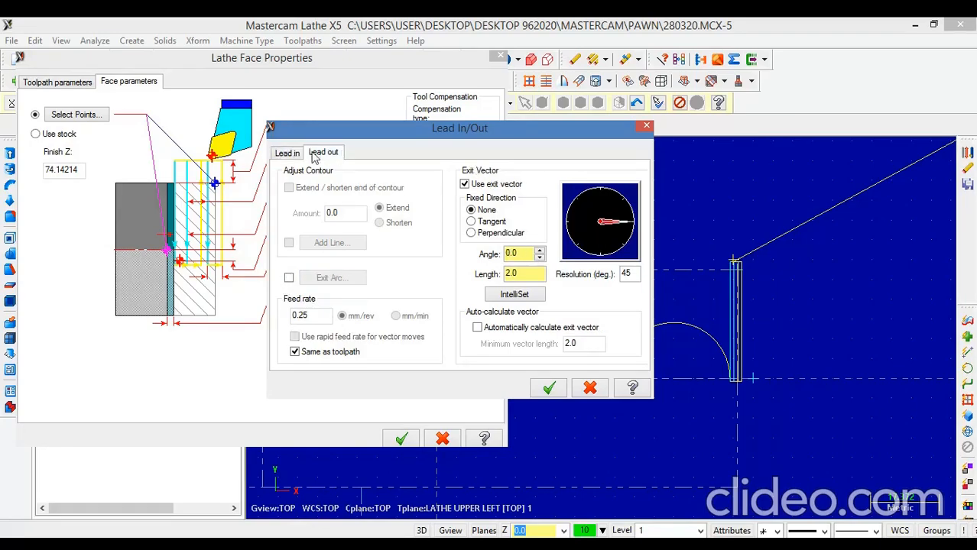
{"action": "left_click", "coordinate": [288, 154]}
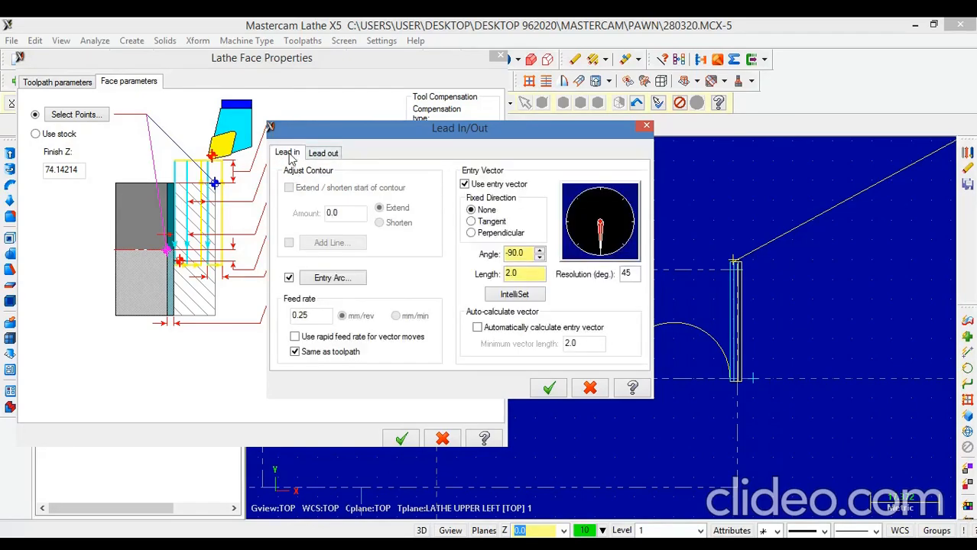
{"action": "left_click", "coordinate": [289, 278]}
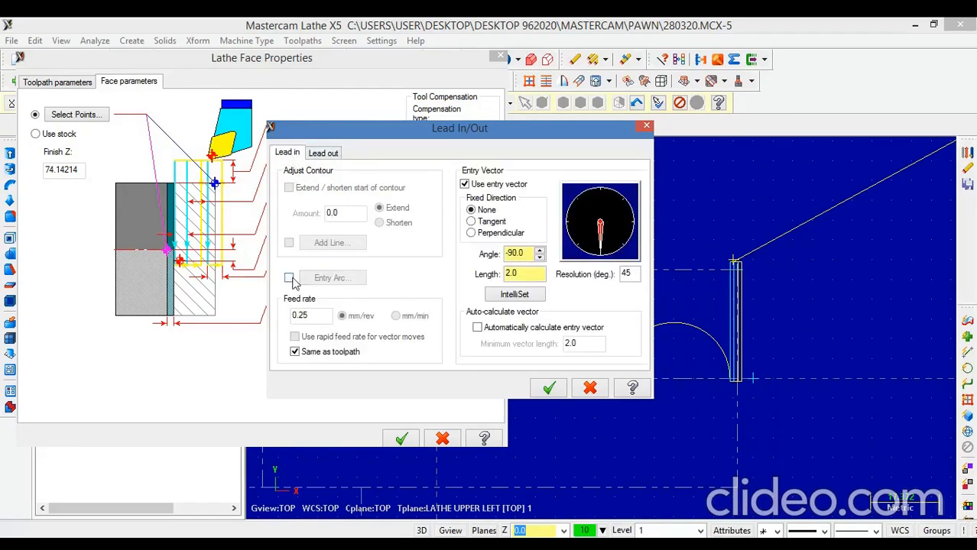
{"action": "left_click", "coordinate": [546, 389]}
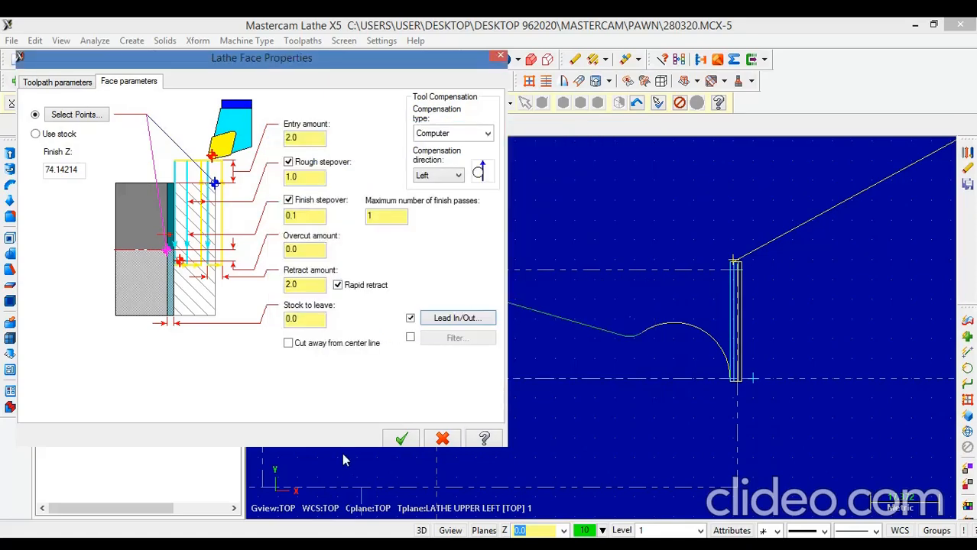
{"action": "left_click", "coordinate": [410, 318]}
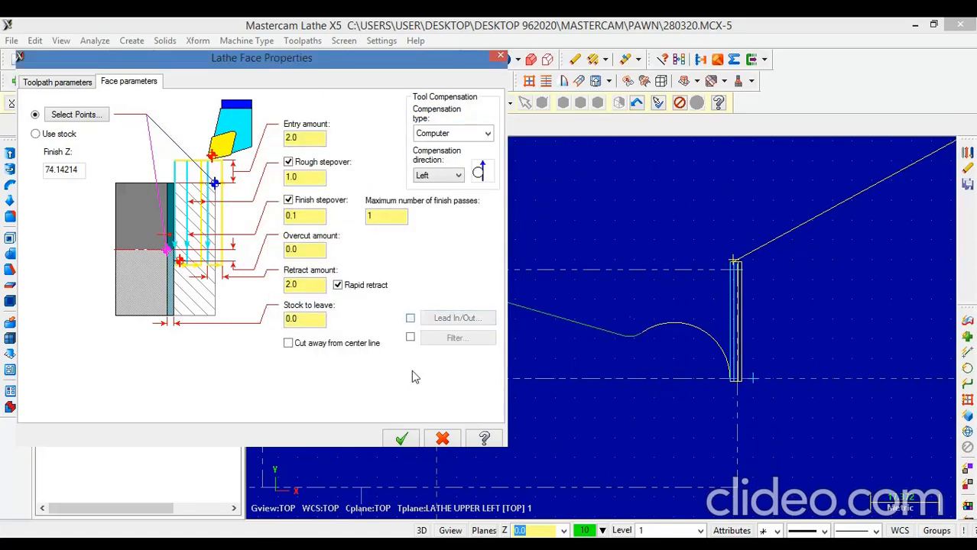
{"action": "left_click", "coordinate": [398, 439]}
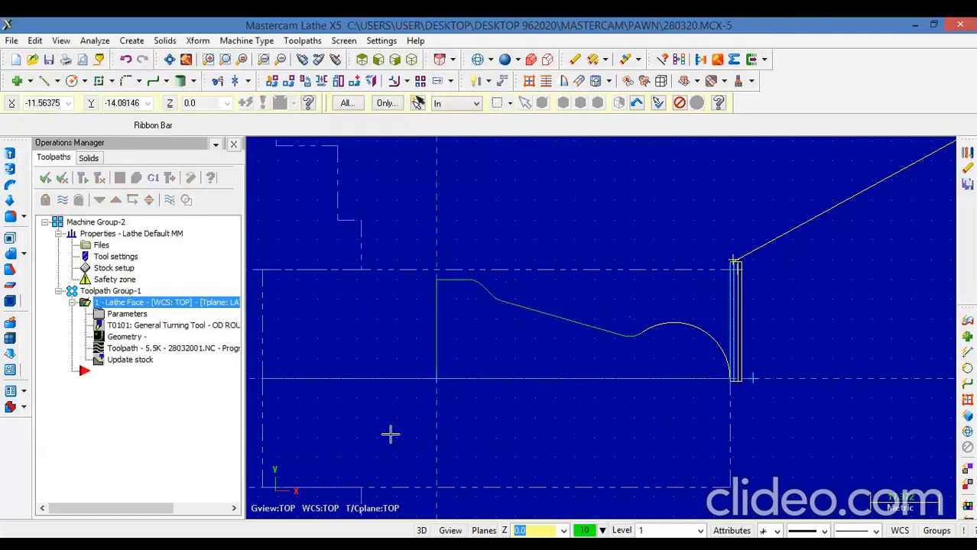
Create a lathe rough toolpath chained along the pawn profile from the head arc to the short straight line at the base.
{"action": "left_click", "coordinate": [116, 373]}
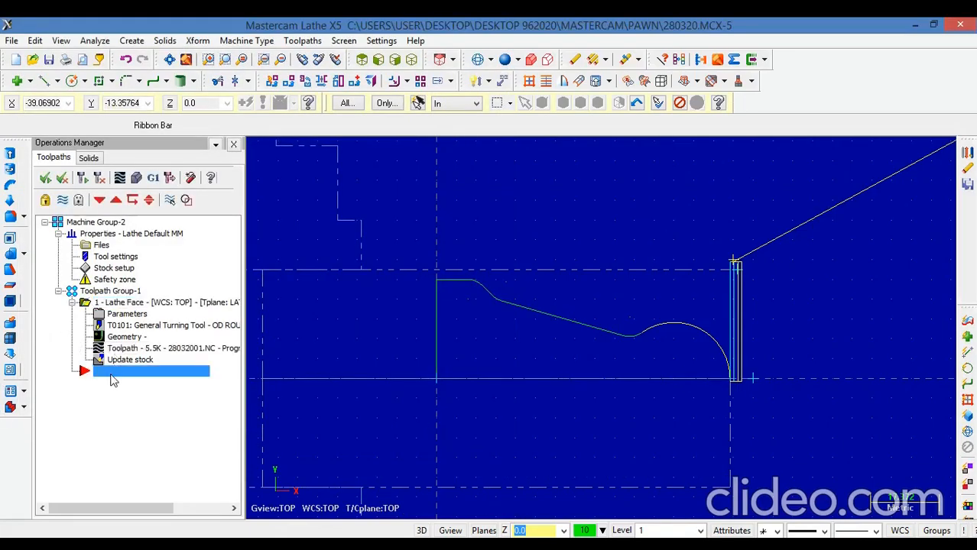
{"action": "left_click", "coordinate": [321, 43]}
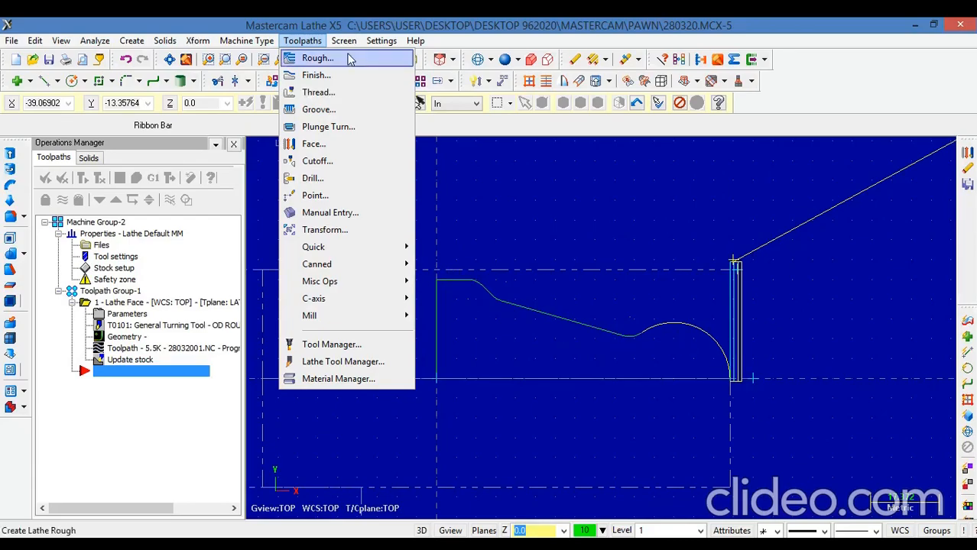
{"action": "left_click", "coordinate": [291, 65]}
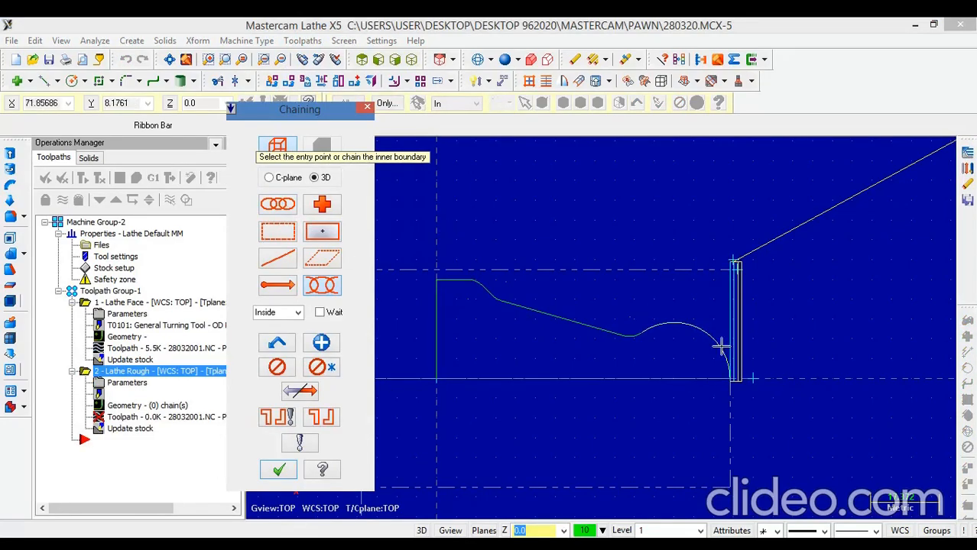
{"action": "left_click", "coordinate": [578, 321]}
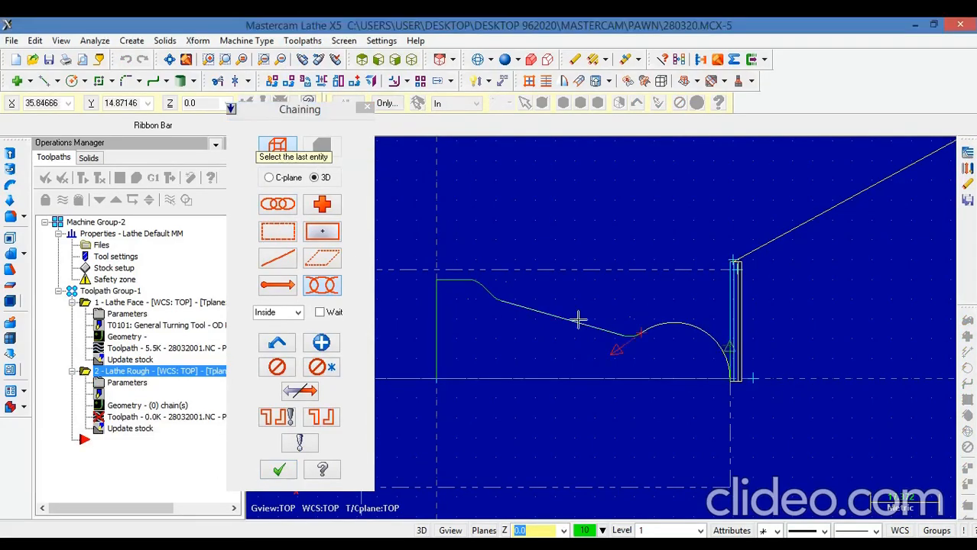
{"action": "left_click", "coordinate": [454, 285]}
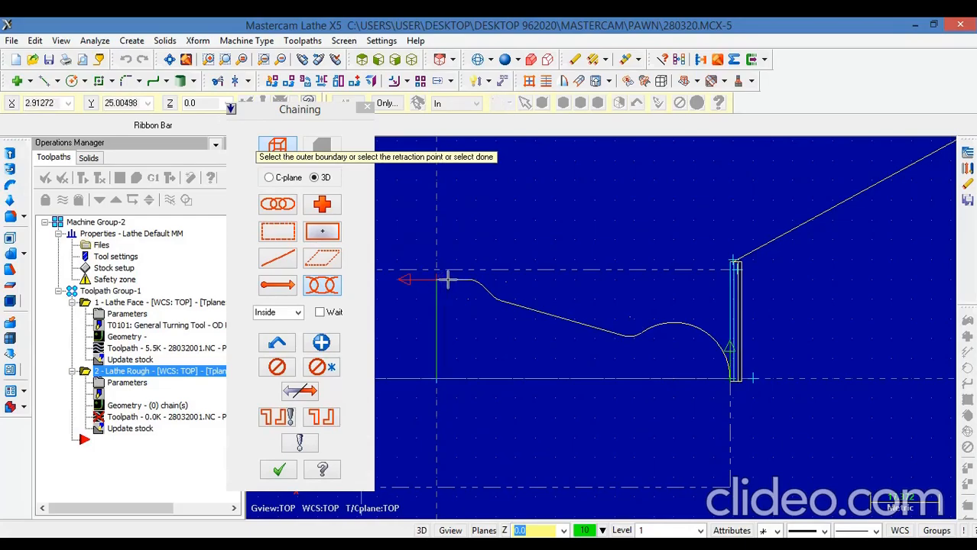
{"action": "left_click", "coordinate": [324, 287]}
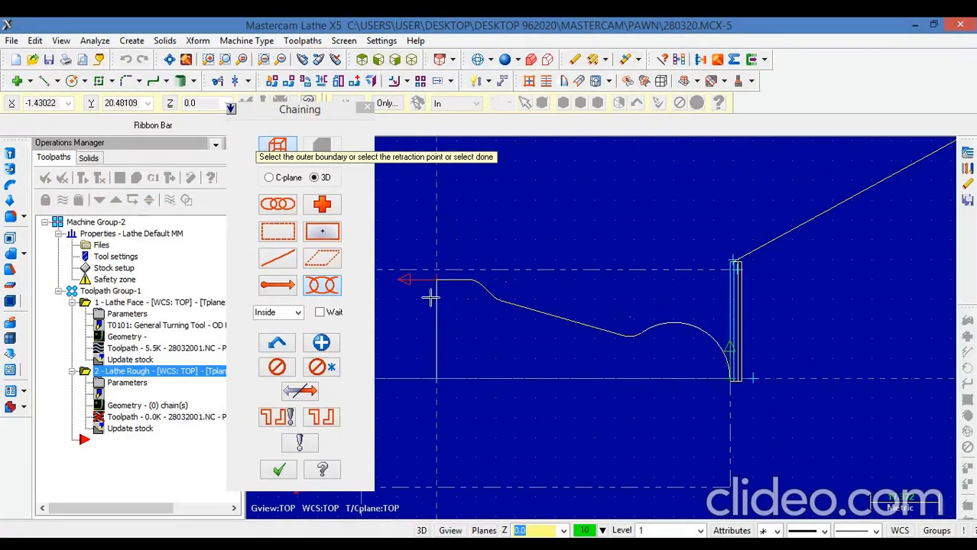
{"action": "left_click", "coordinate": [278, 467]}
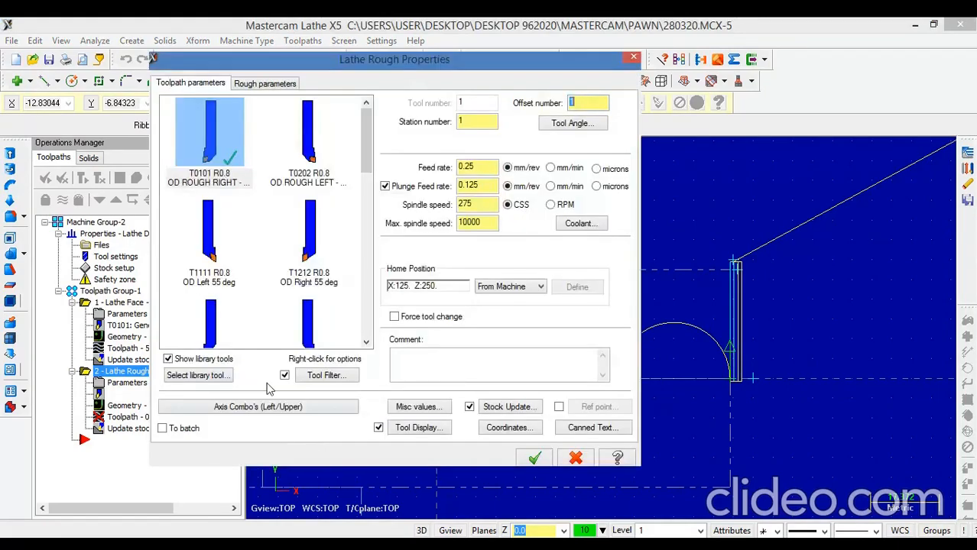
Examine the holder and the insert's size, thickness and corner radius for the T0101 OD Rough Right 80 deg. tool.
{"action": "left_click", "coordinate": [208, 135]}
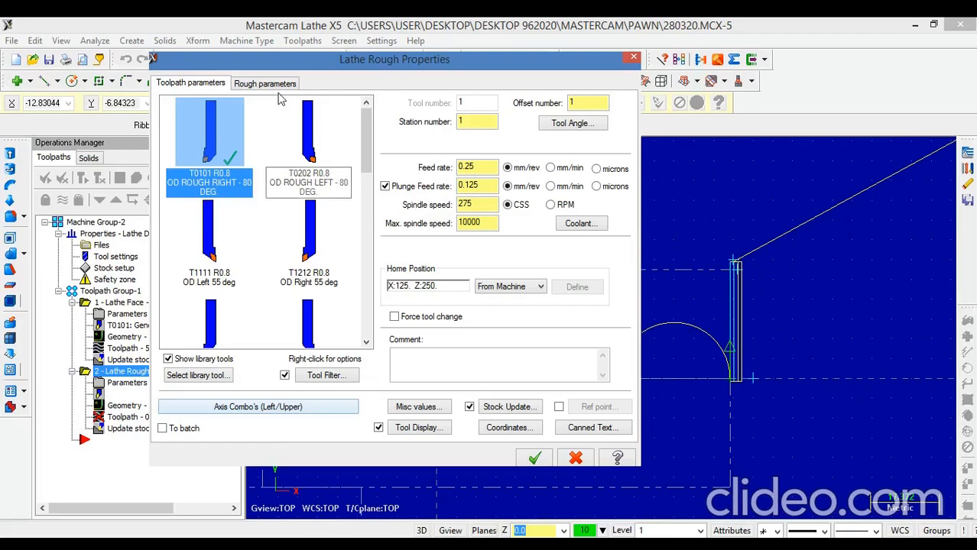
{"action": "double_click", "coordinate": [215, 136]}
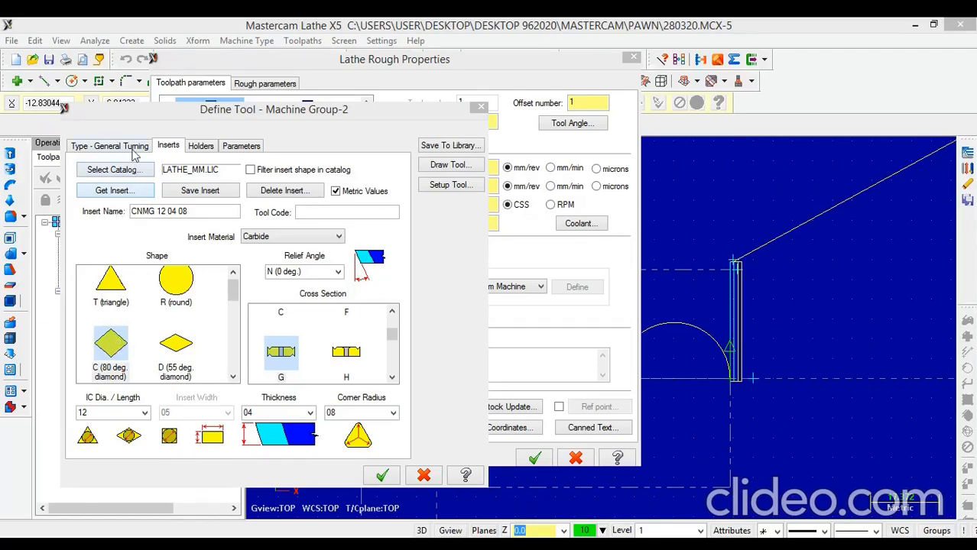
{"action": "left_click", "coordinate": [190, 150]}
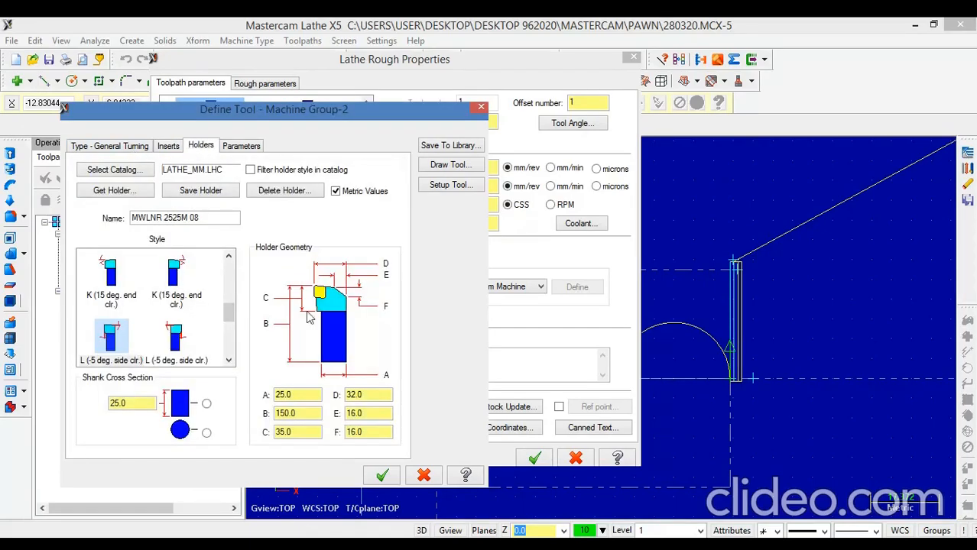
{"action": "left_click", "coordinate": [168, 145]}
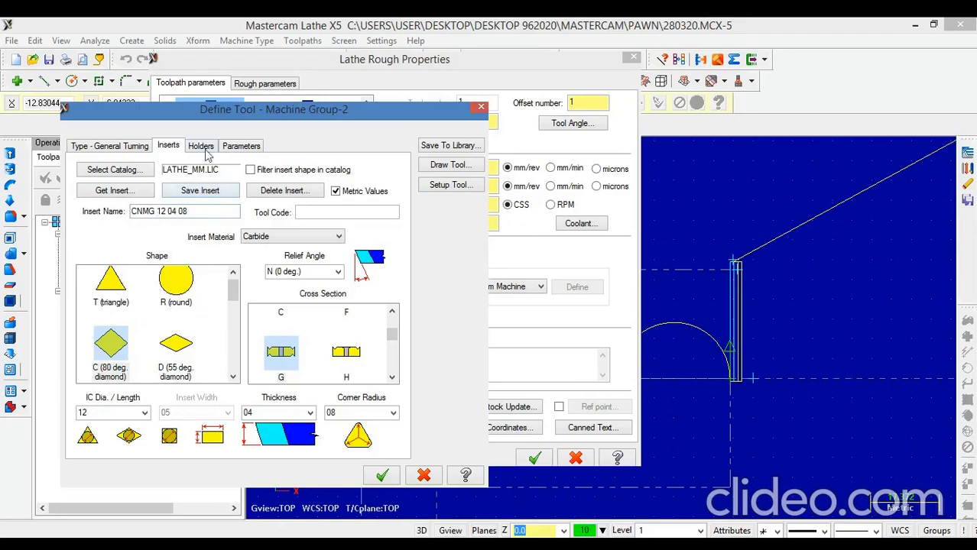
{"action": "left_click", "coordinate": [110, 413]}
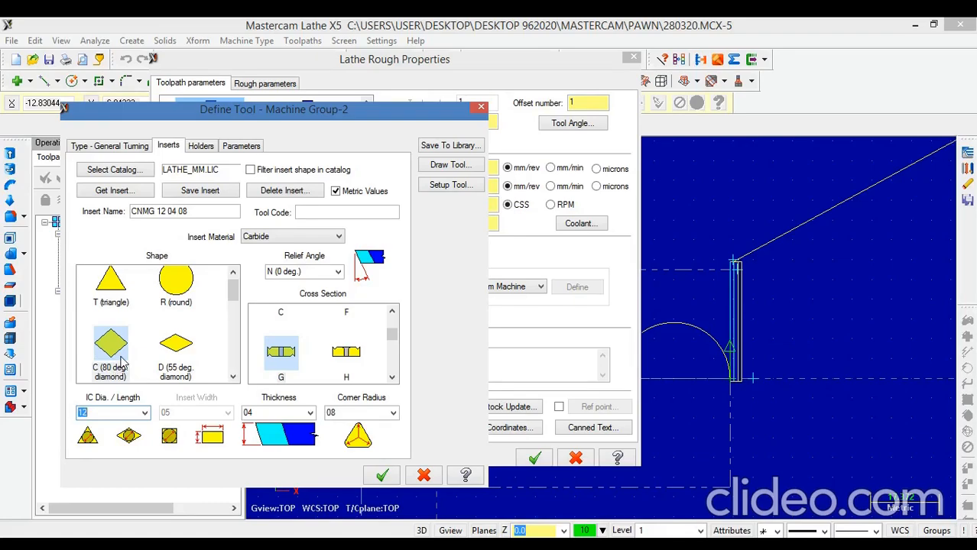
{"action": "left_click", "coordinate": [277, 415]}
{"action": "left_click", "coordinate": [350, 414]}
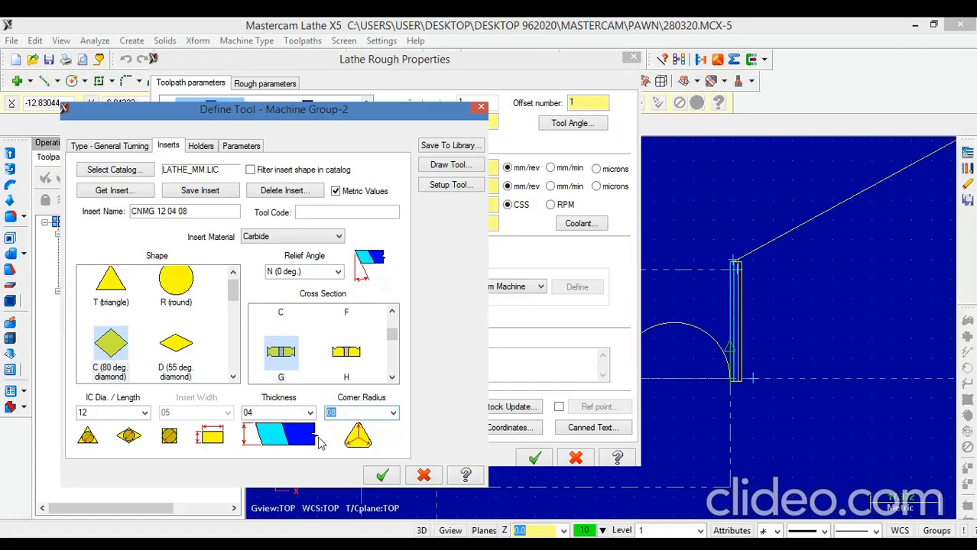
Compare the insert's G and H cross sections, keep G, and accept the tool definition after reviewing its holder and type.
{"action": "left_click", "coordinate": [204, 151]}
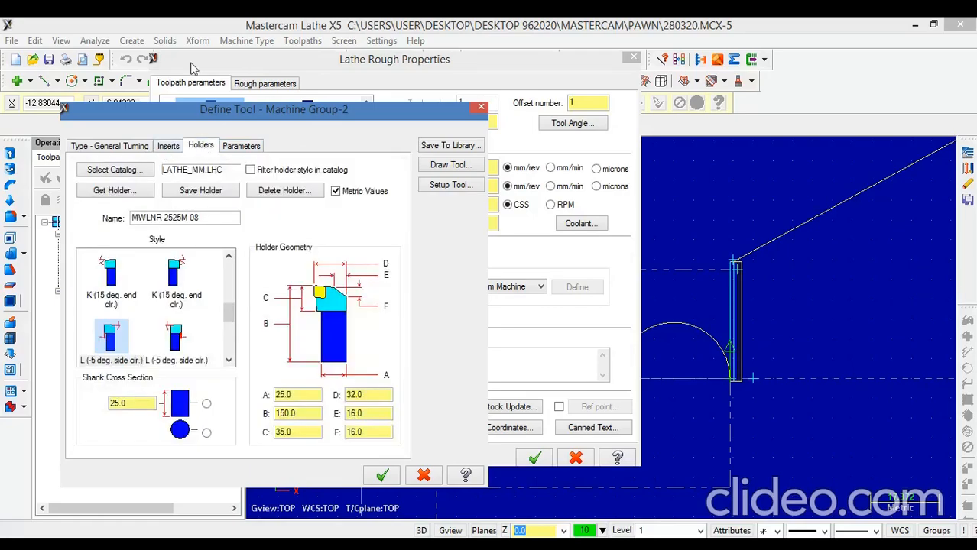
{"action": "left_click", "coordinate": [174, 147]}
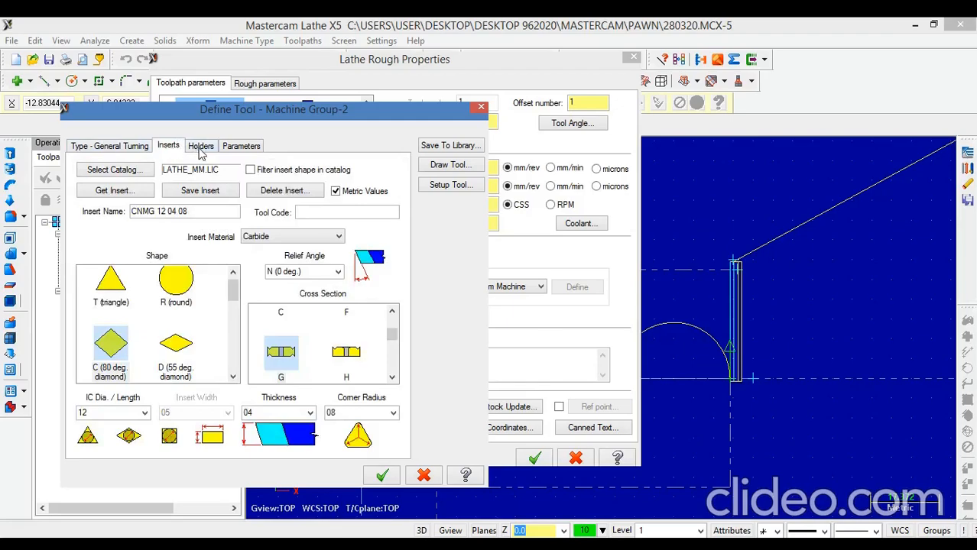
{"action": "left_click", "coordinate": [358, 355]}
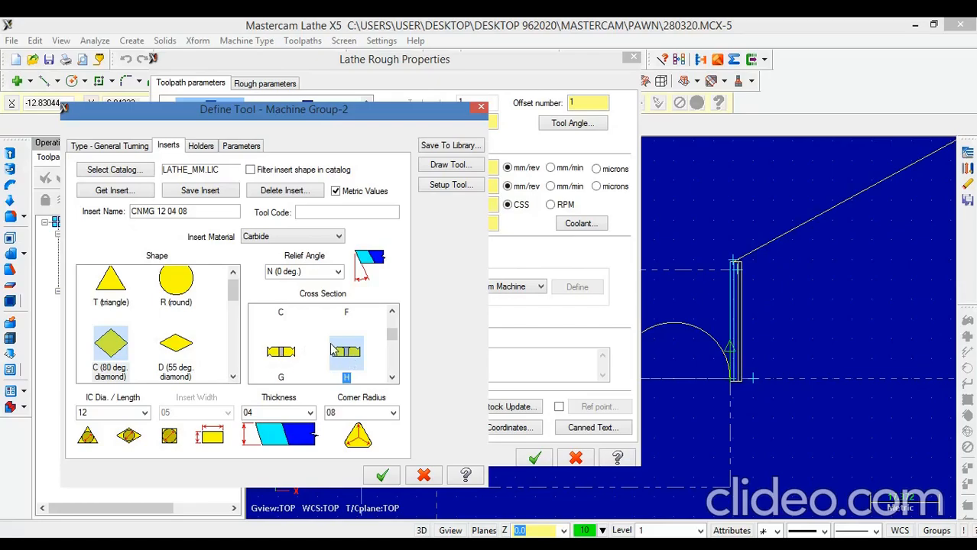
{"action": "left_click", "coordinate": [280, 351]}
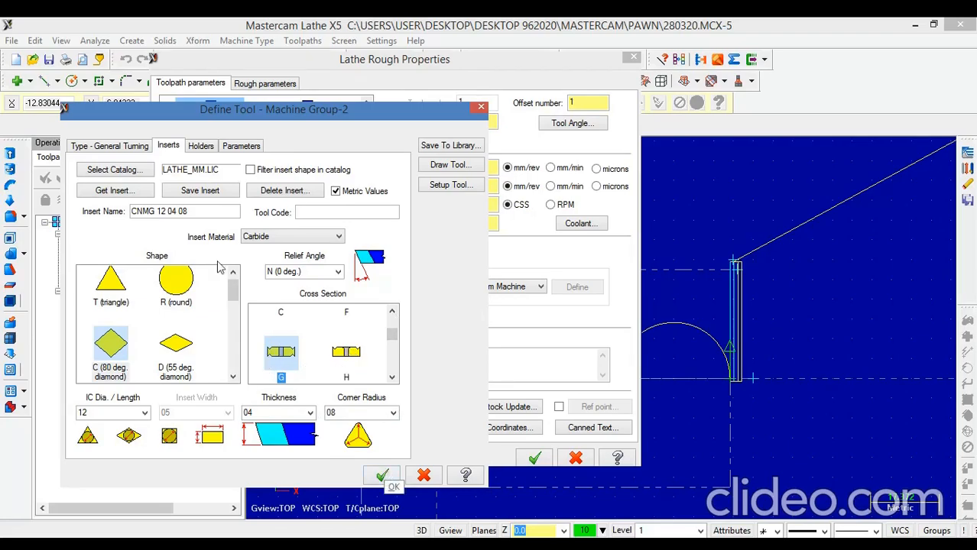
{"action": "left_click", "coordinate": [119, 150]}
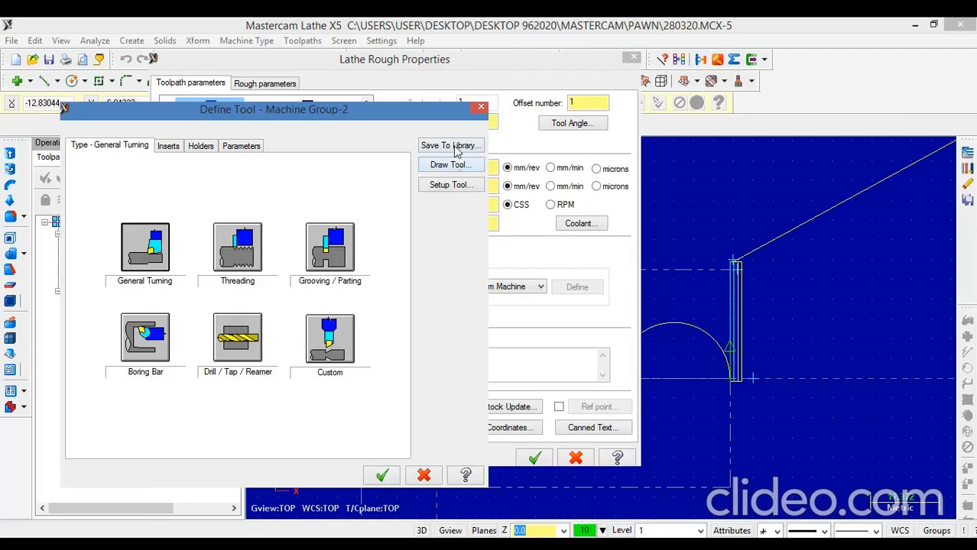
{"action": "left_click", "coordinate": [381, 476]}
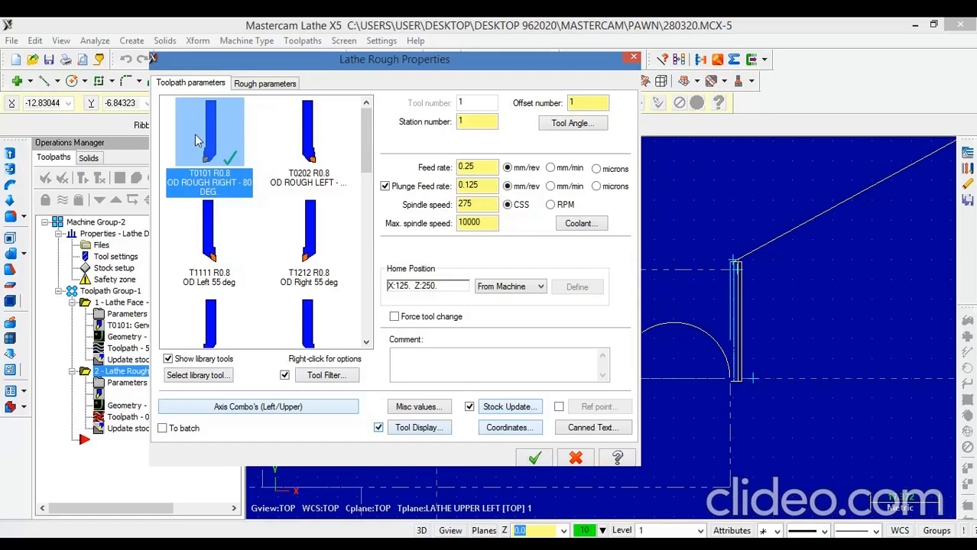
Set the roughing depth of cut to 0.5 and the stock to leave in X and Z to 0.
{"action": "left_click", "coordinate": [264, 83]}
{"action": "key", "text": "Tab"}
{"action": "left_click", "coordinate": [428, 141]}
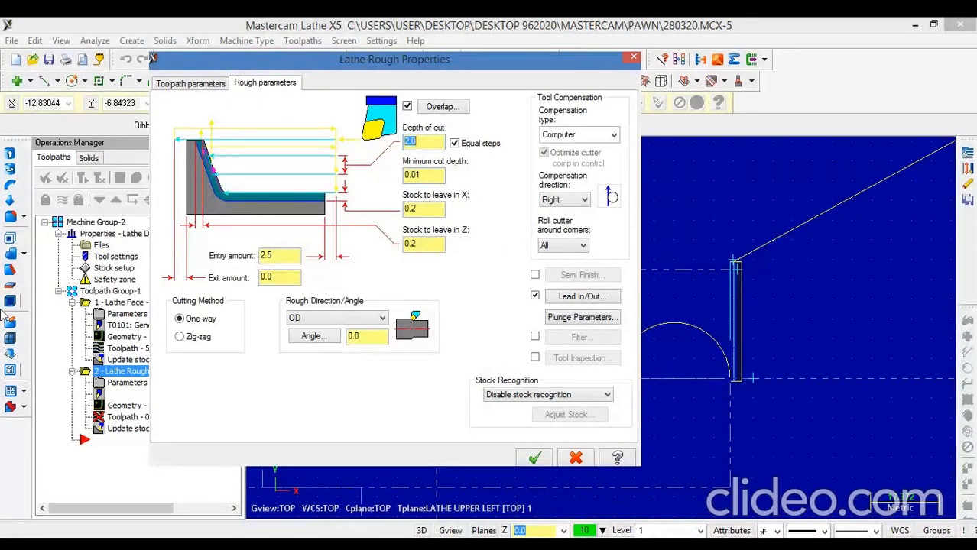
{"action": "type", "text": "0.5"}
{"action": "left_click", "coordinate": [426, 175]}
{"action": "double_click", "coordinate": [426, 174]}
{"action": "left_click", "coordinate": [420, 211]}
{"action": "double_click", "coordinate": [425, 209]}
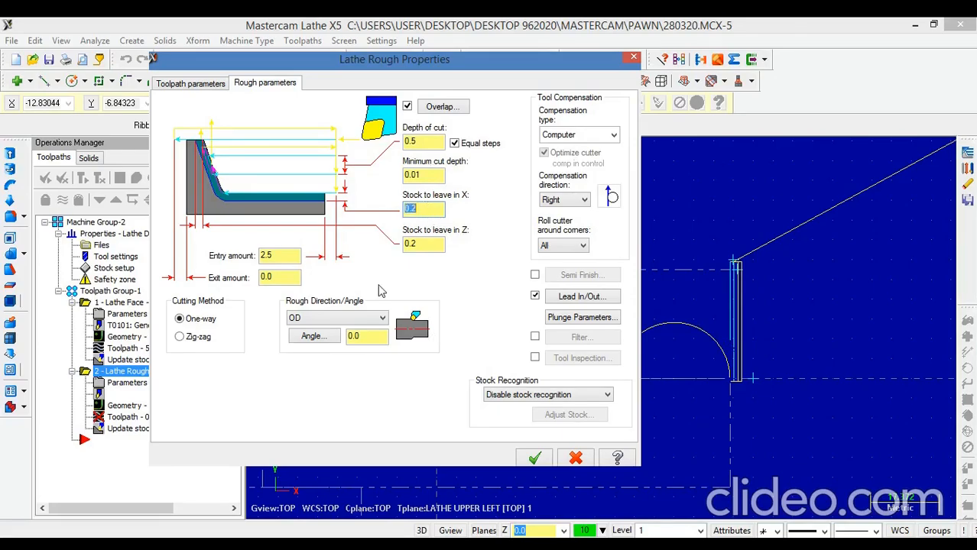
{"action": "type", "text": "0"}
{"action": "double_click", "coordinate": [419, 246]}
{"action": "type", "text": "0"}
{"action": "left_click_drag", "start_coordinate": [437, 208], "coordinate": [398, 211]}
Extend the end of the contour by 5.0 in the lead-out settings, keep the lead-in contour unextended, and generate the roughing toolpath.
{"action": "left_click", "coordinate": [580, 301]}
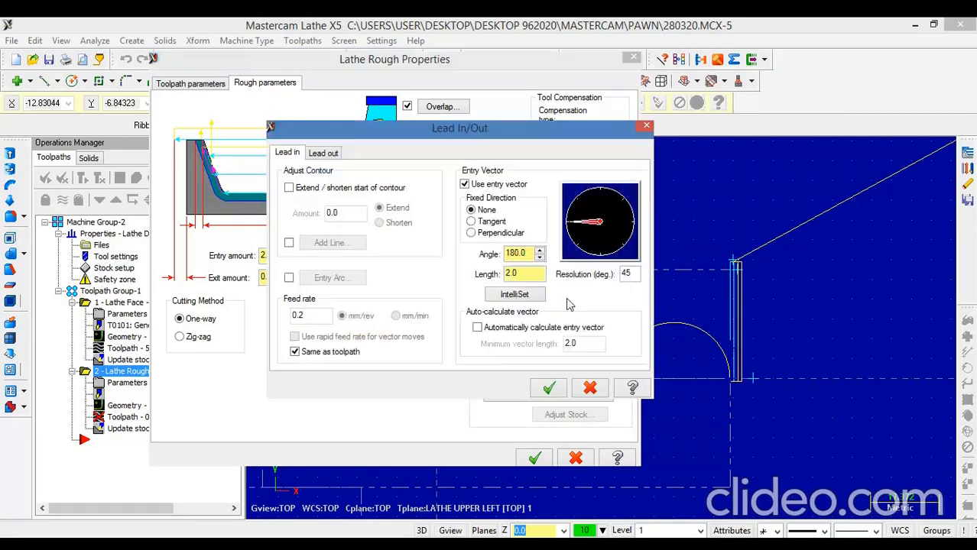
{"action": "left_click", "coordinate": [288, 194]}
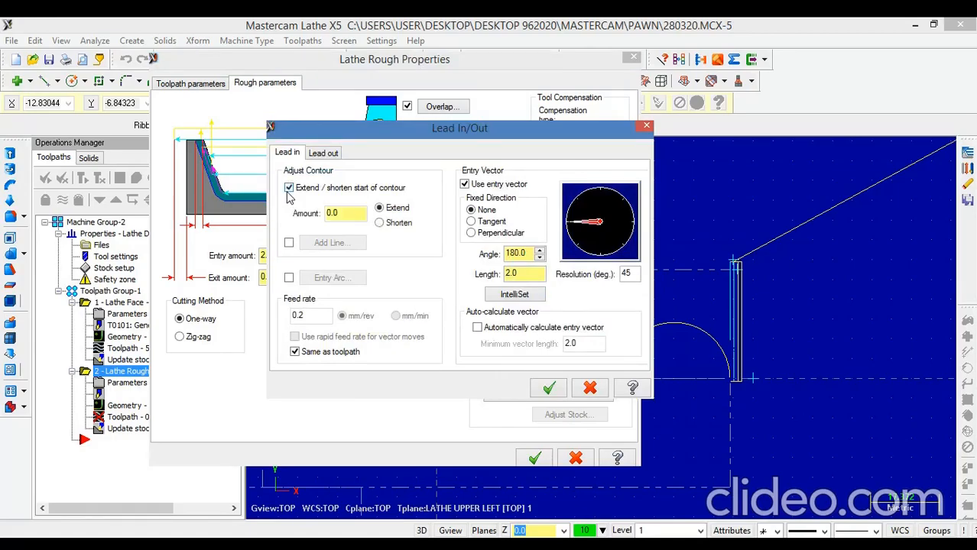
{"action": "left_click", "coordinate": [288, 191]}
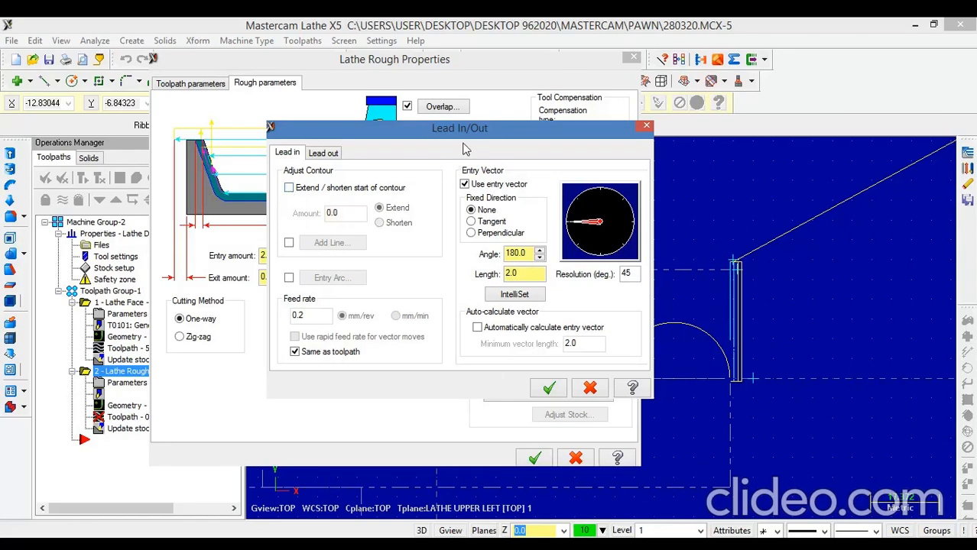
{"action": "left_click_drag", "start_coordinate": [469, 143], "coordinate": [348, 136]}
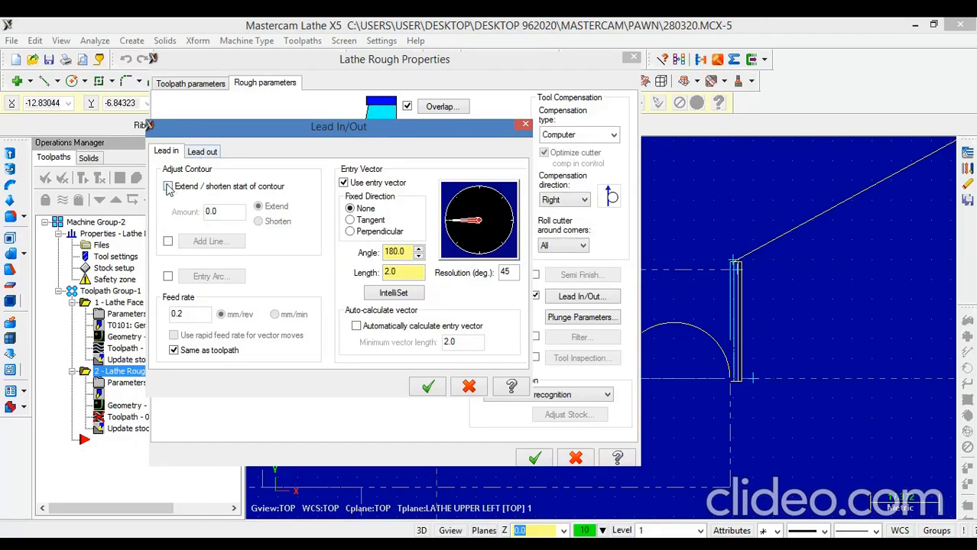
{"action": "left_click", "coordinate": [203, 150]}
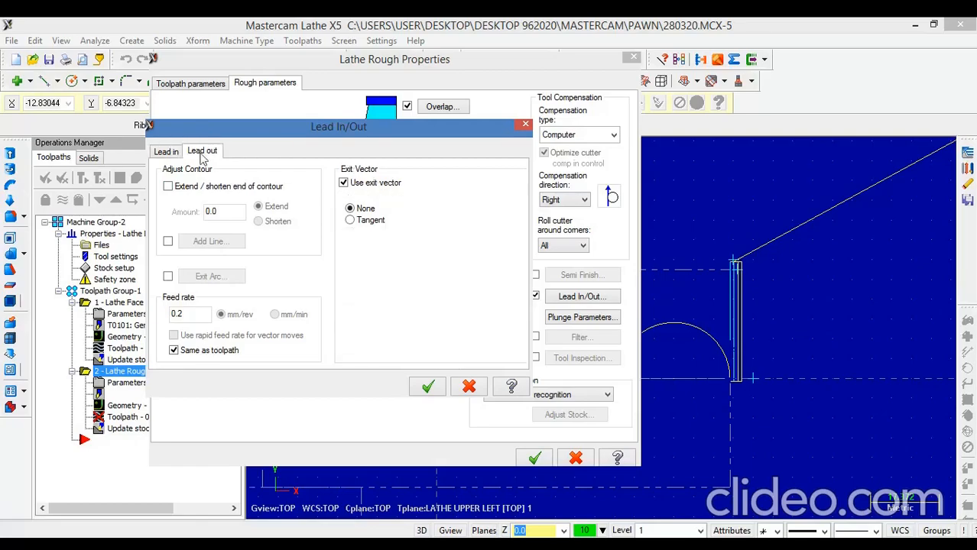
{"action": "left_click", "coordinate": [168, 187]}
{"action": "double_click", "coordinate": [223, 217]}
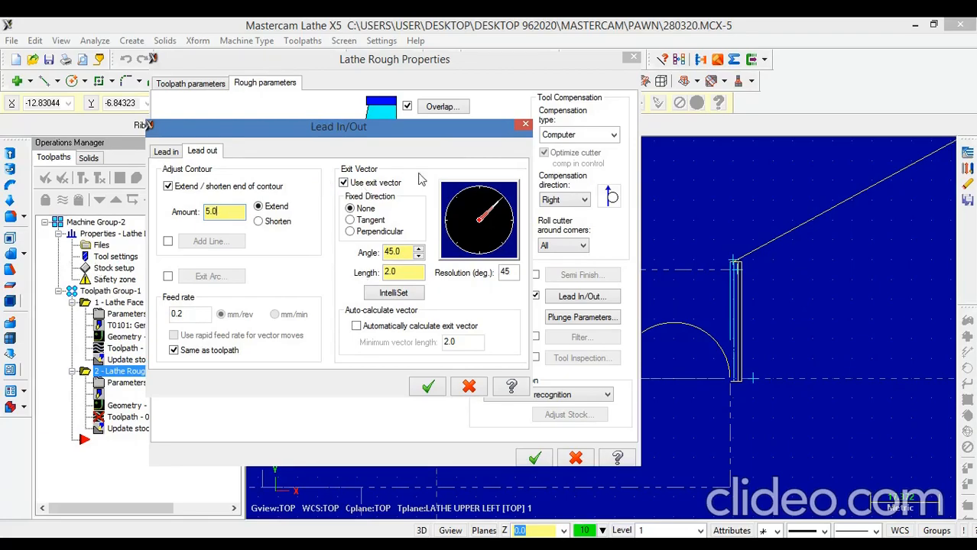
{"action": "left_click", "coordinate": [426, 388]}
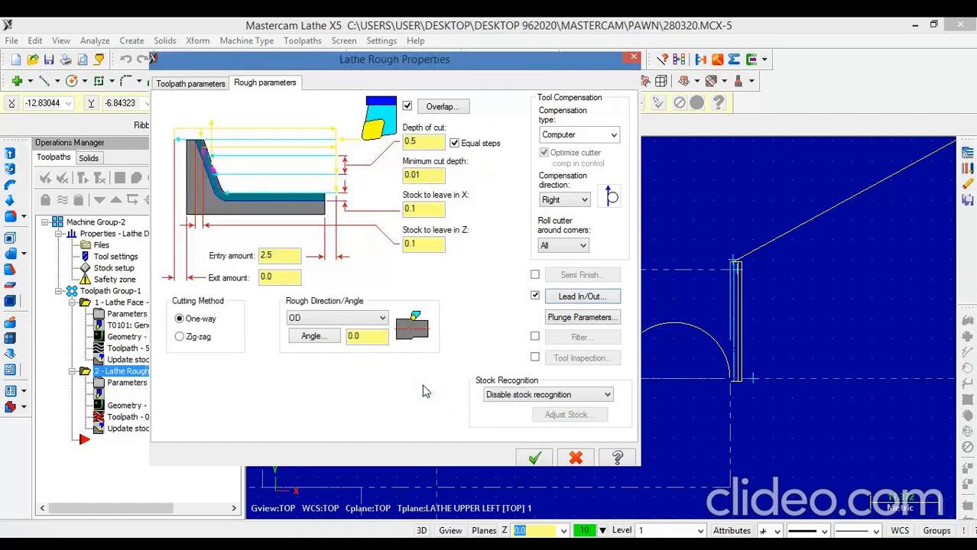
{"action": "left_click", "coordinate": [534, 457]}
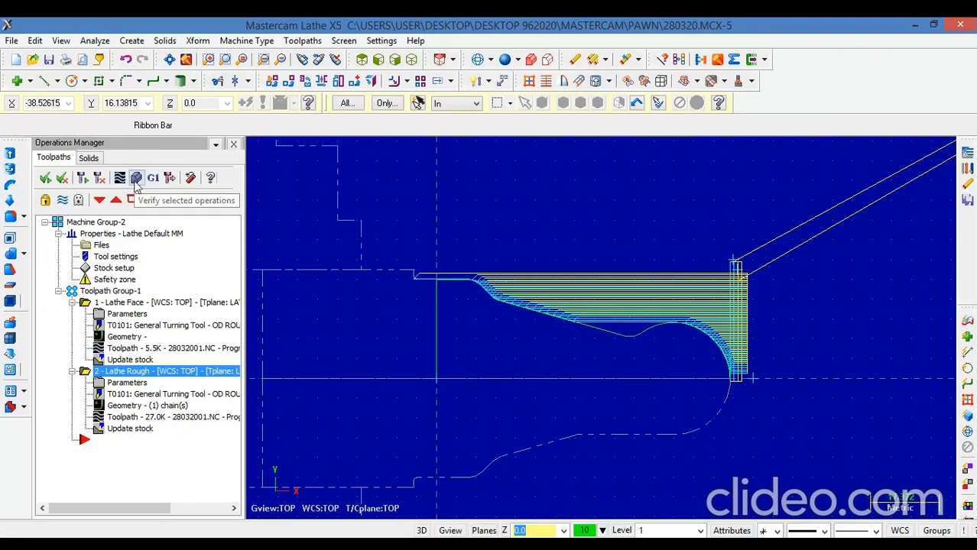
Verify the lathe rough operation by simulating the cut on the solid stock in an angled 3D view.
{"action": "left_click", "coordinate": [136, 178]}
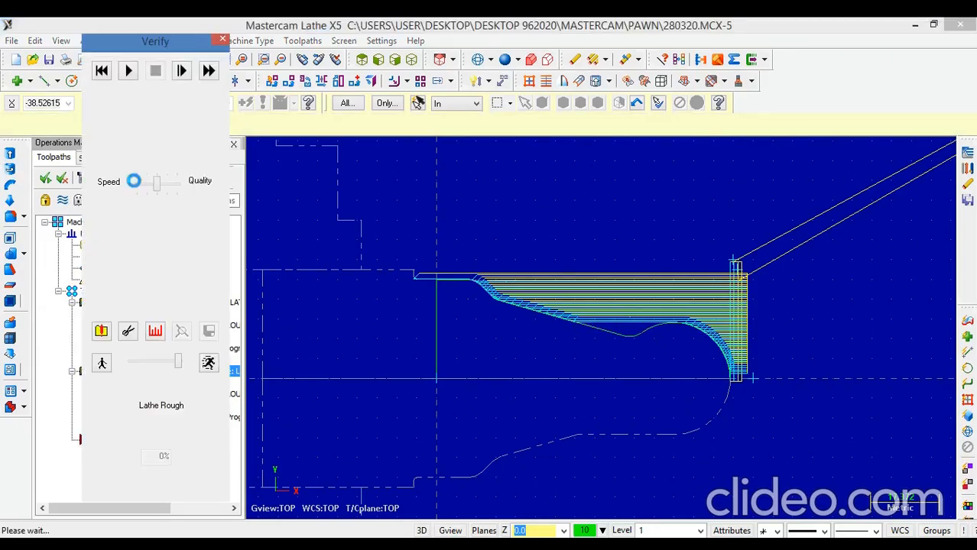
{"action": "middle_click_drag", "start_coordinate": [577, 204], "coordinate": [641, 157]}
{"action": "scroll", "coordinate": [585, 218], "scroll_direction": "down", "scroll_amount": 4}
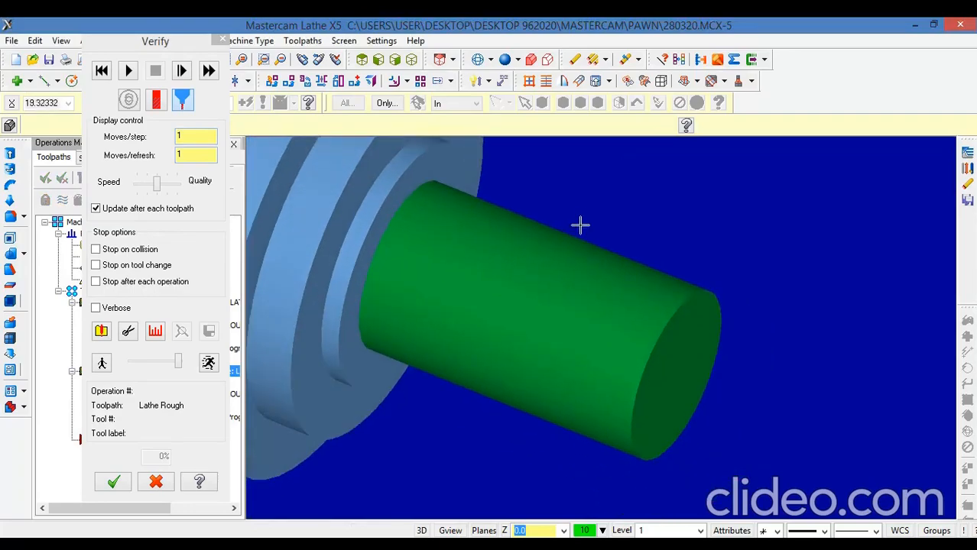
{"action": "left_click", "coordinate": [129, 70]}
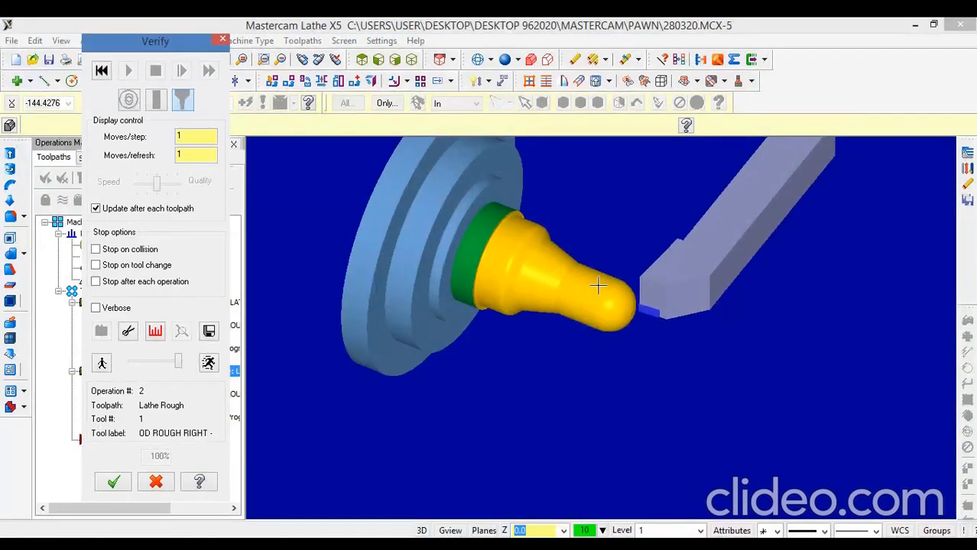
{"action": "left_click", "coordinate": [221, 41]}
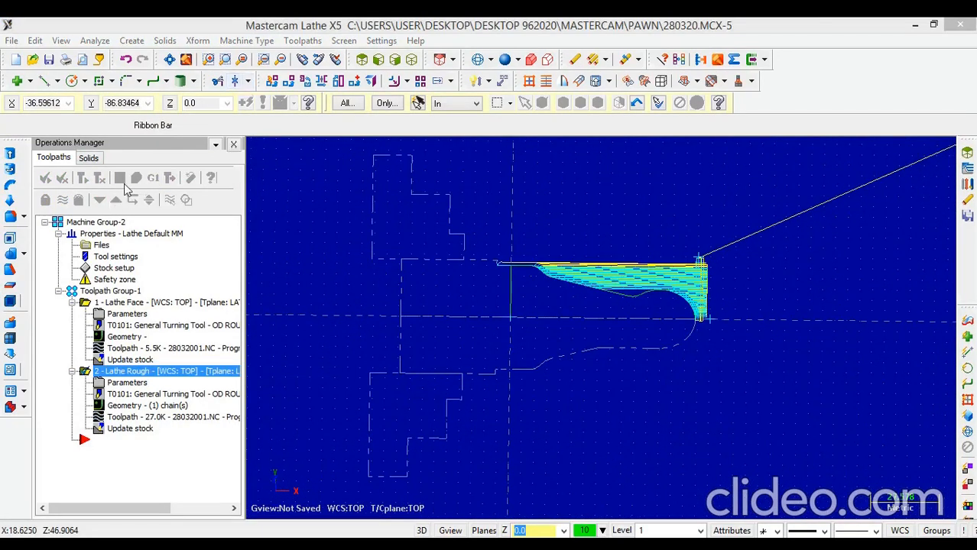
Backplot the lathe rough toolpath through its full tool motion, checking it from the right side and top views.
{"action": "left_click", "coordinate": [133, 419]}
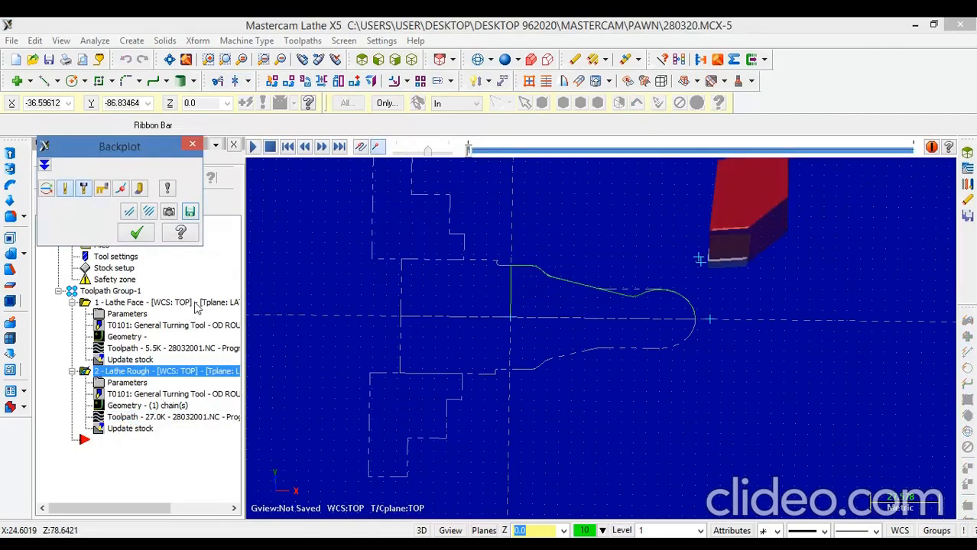
{"action": "middle_click_drag", "start_coordinate": [693, 286], "coordinate": [692, 333]}
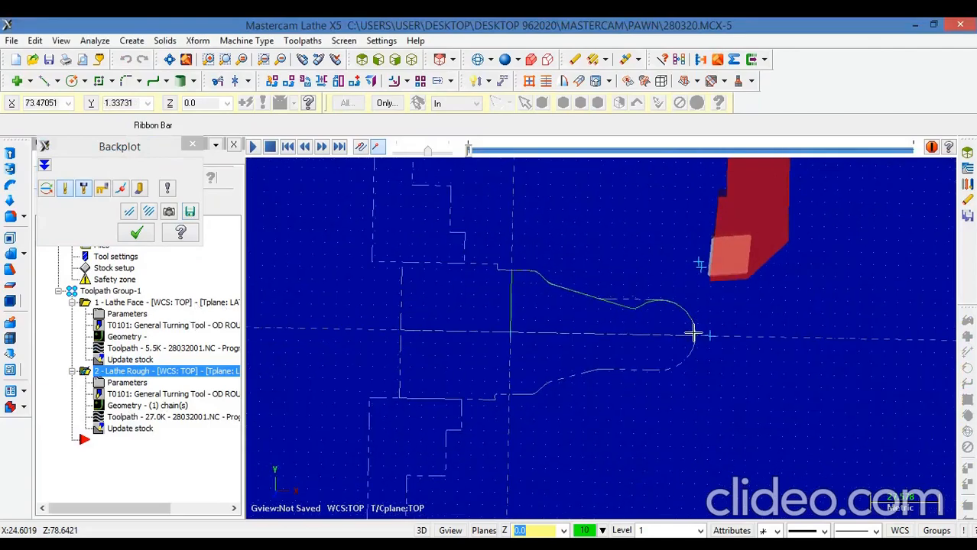
{"action": "left_click", "coordinate": [253, 147]}
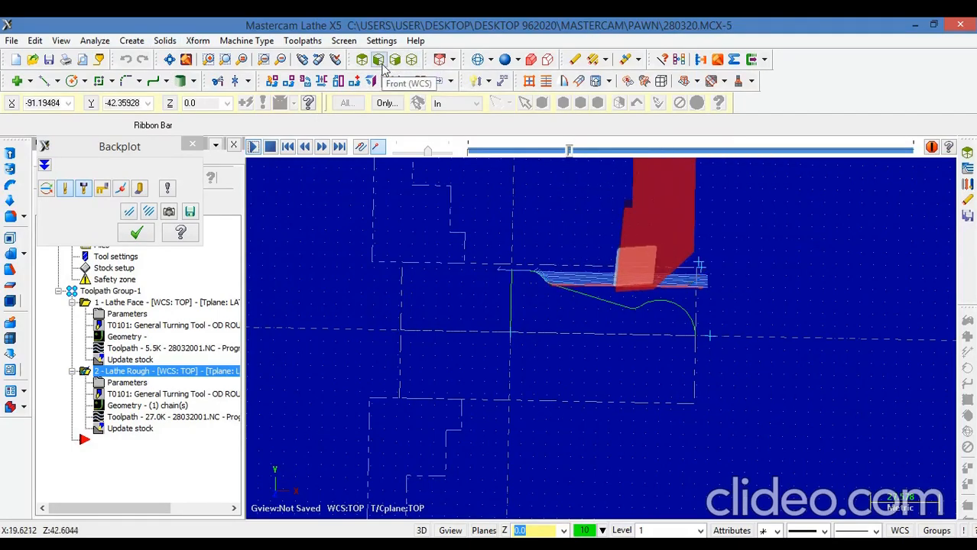
{"action": "left_click", "coordinate": [395, 61]}
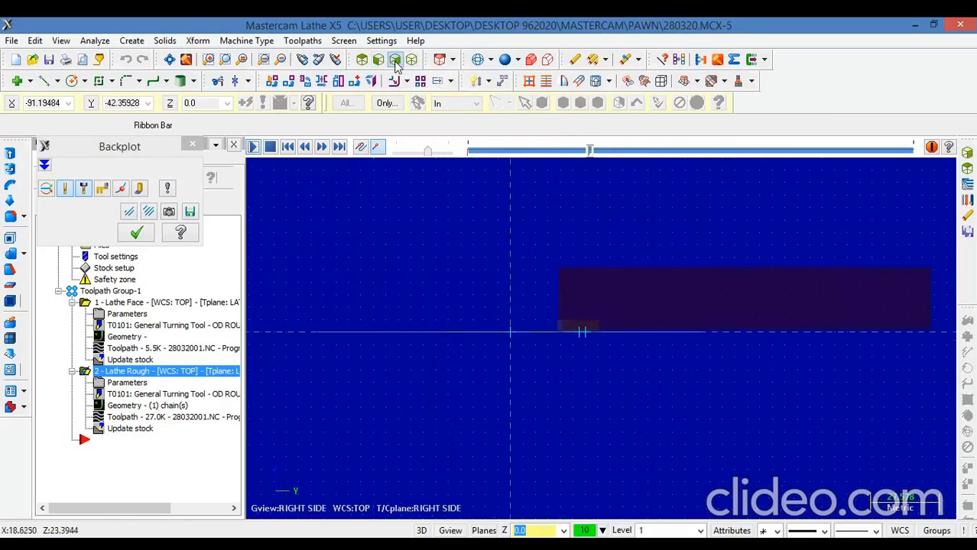
{"action": "left_click", "coordinate": [366, 60]}
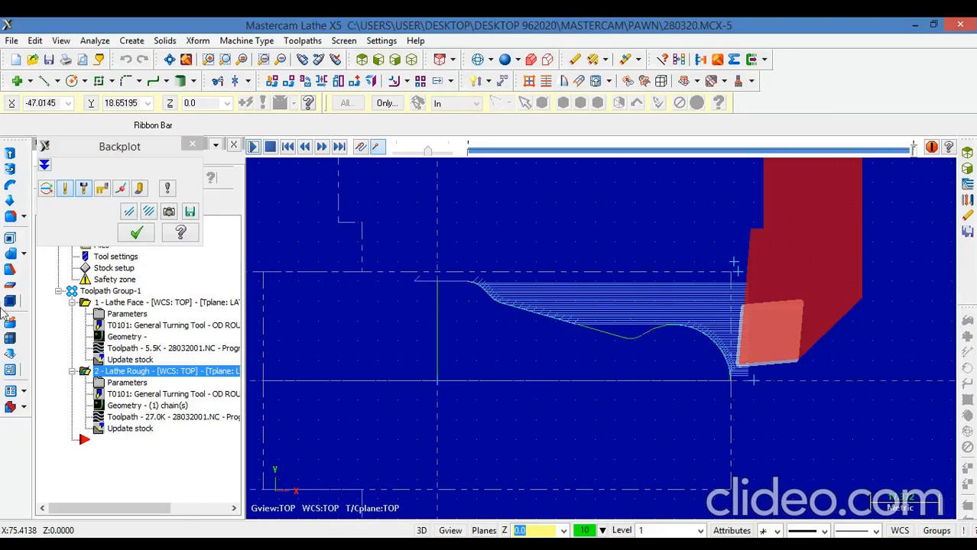
{"action": "left_click", "coordinate": [192, 145]}
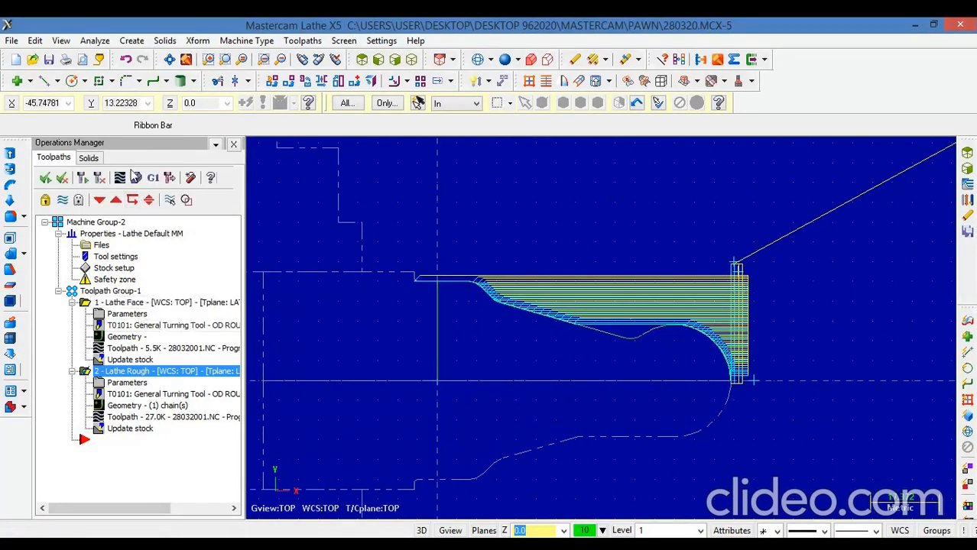
Replay part of the rough toolpath's backplot in the top view, close it and select the insertion point after the rough operation.
{"action": "left_click", "coordinate": [119, 178]}
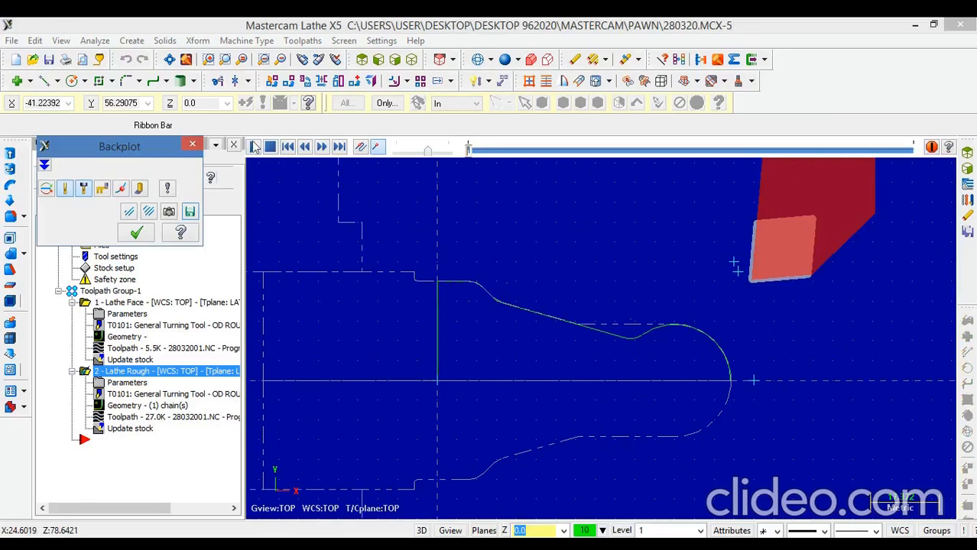
{"action": "left_click", "coordinate": [253, 145]}
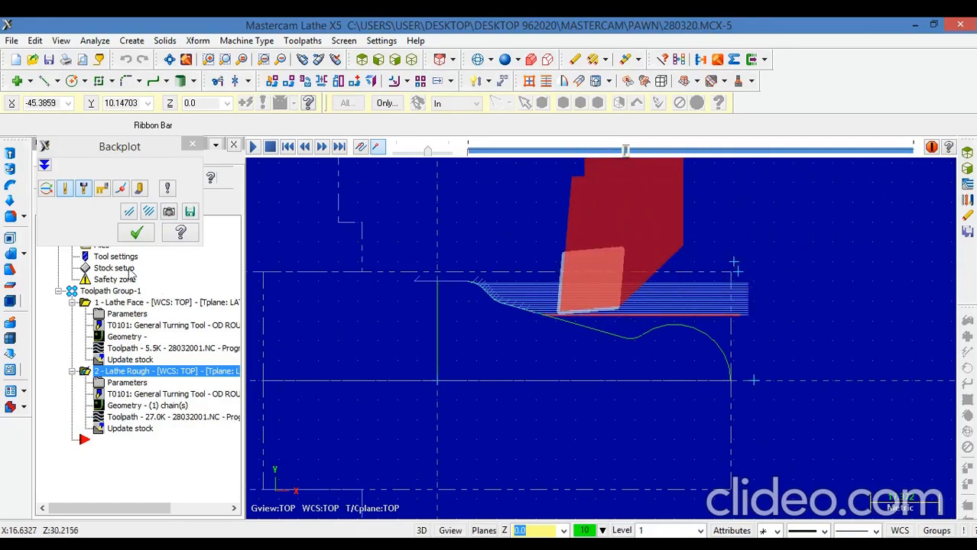
{"action": "left_click", "coordinate": [144, 240]}
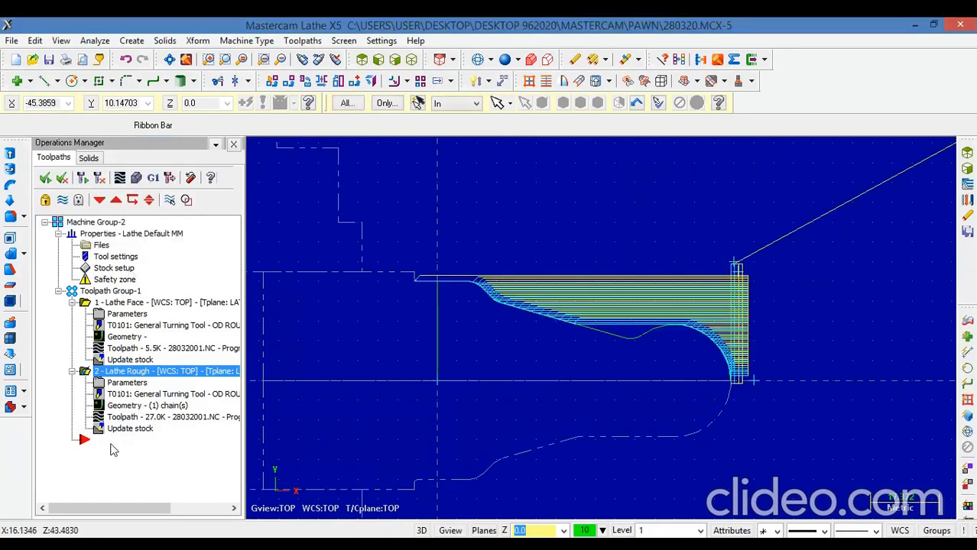
{"action": "left_click", "coordinate": [109, 442]}
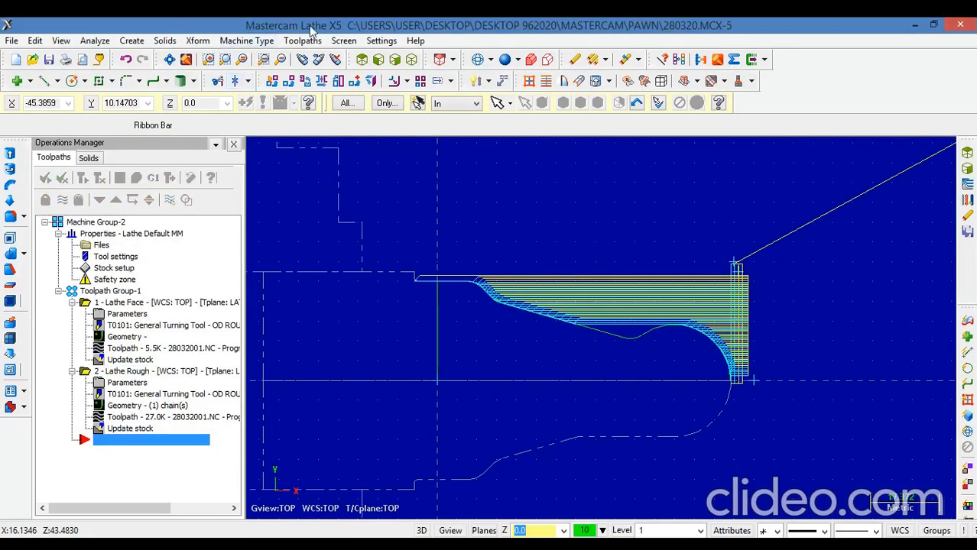